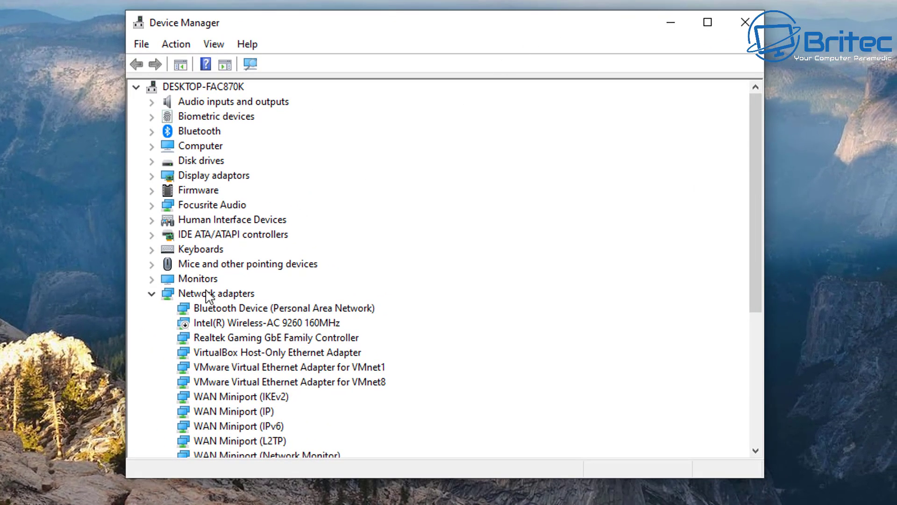
- Make sure the first HID Keyboard Device under Keyboards is allowed to wake the computer, then confirm its properties
{"action": "left_click", "coordinate": [152, 294]}
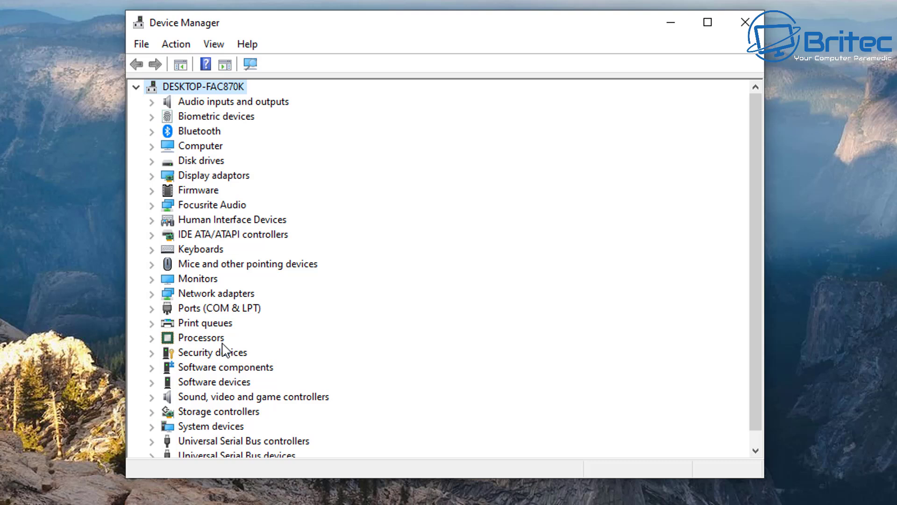
{"action": "left_click", "coordinate": [194, 253]}
{"action": "left_click", "coordinate": [152, 250]}
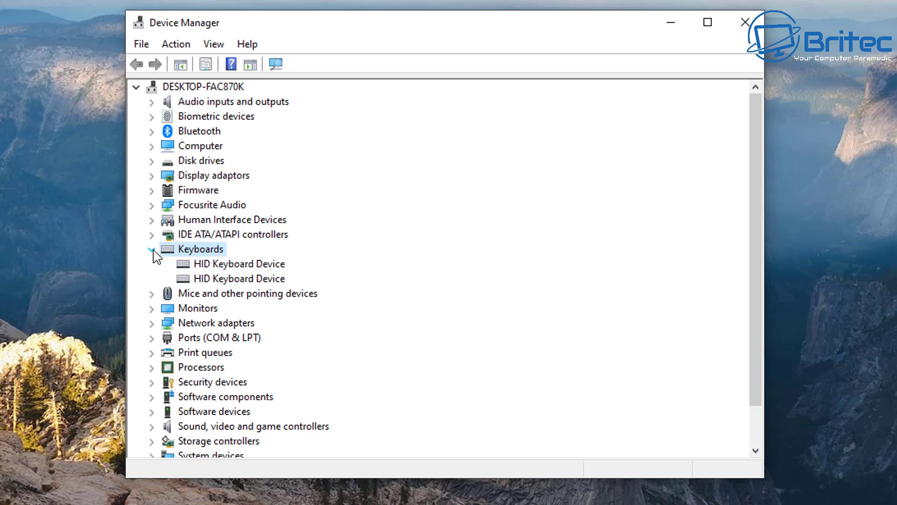
{"action": "left_click", "coordinate": [226, 267]}
{"action": "right_click", "coordinate": [226, 267]}
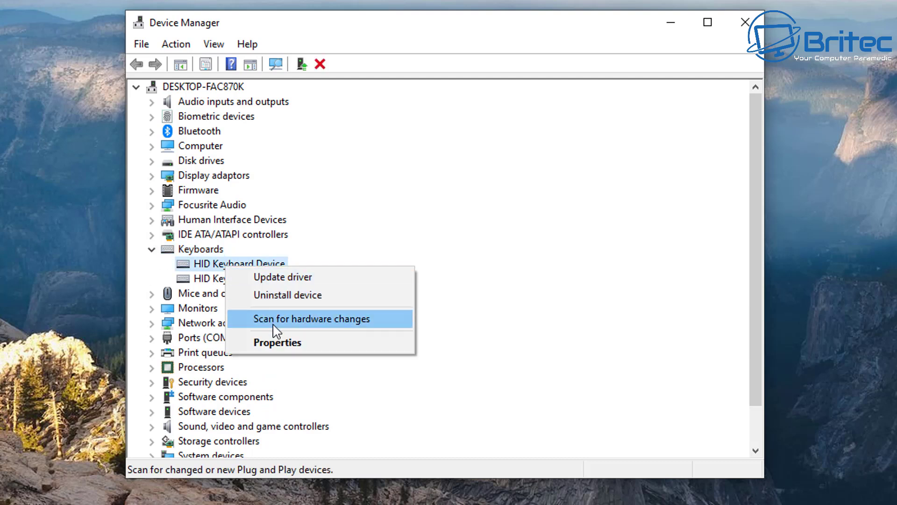
{"action": "left_click", "coordinate": [274, 341]}
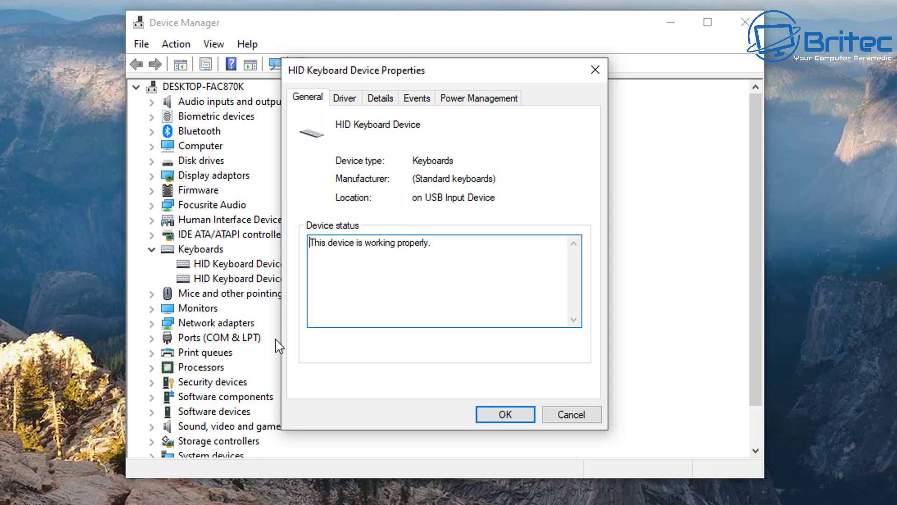
{"action": "left_click", "coordinate": [489, 108]}
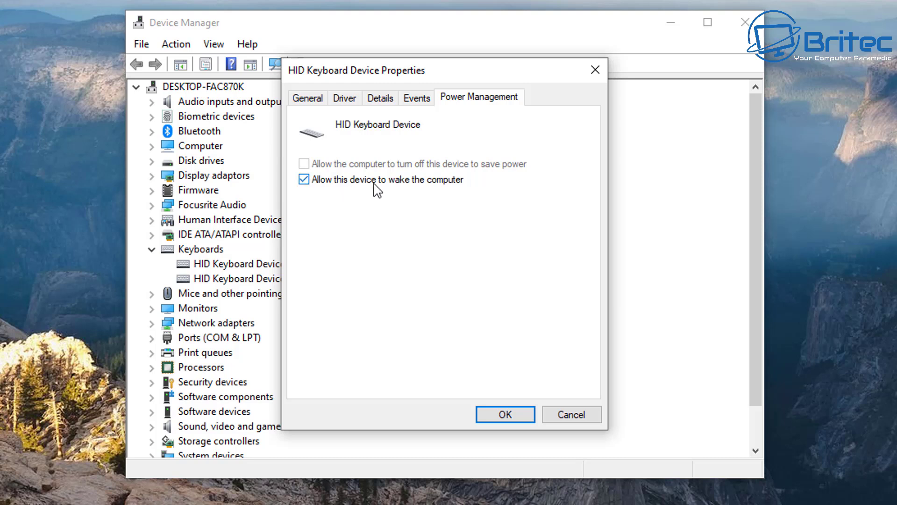
{"action": "left_click", "coordinate": [519, 415]}
- Allow the second HID Keyboard Device to wake the computer in its power management properties
{"action": "right_click", "coordinate": [245, 279]}
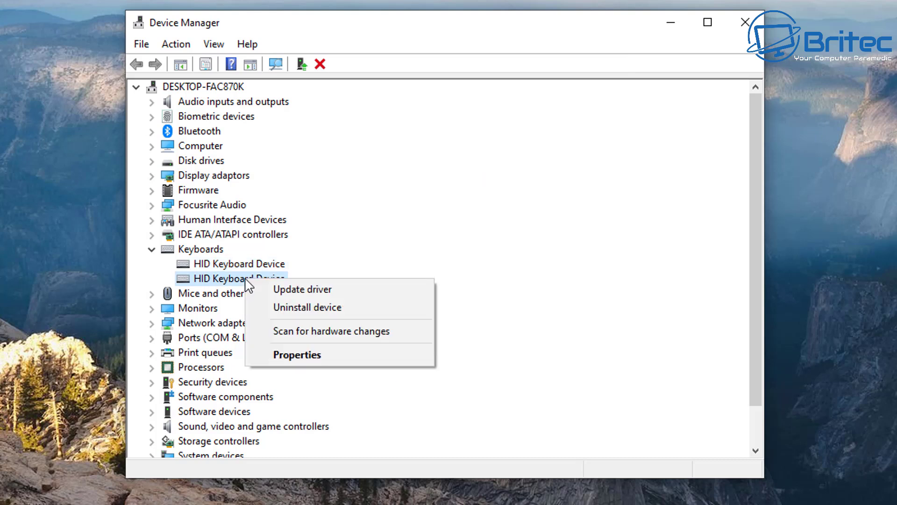
{"action": "left_click", "coordinate": [316, 362]}
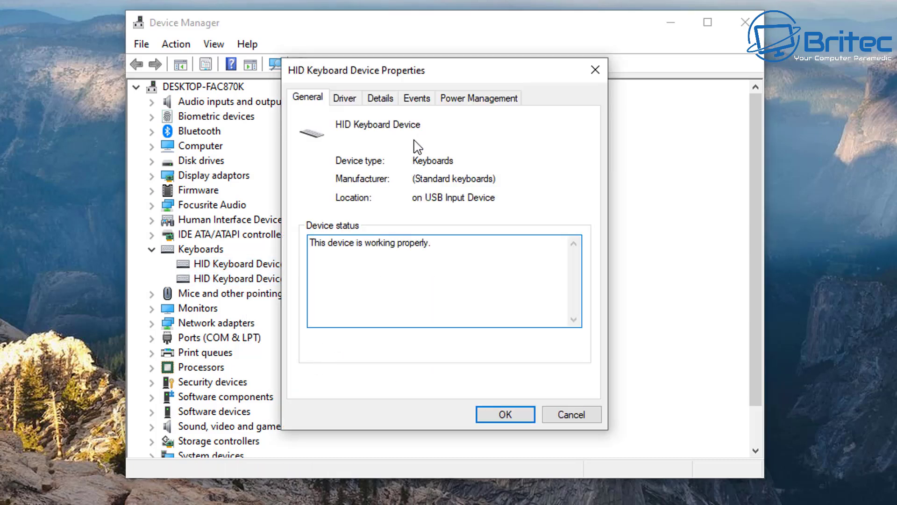
{"action": "left_click", "coordinate": [475, 100]}
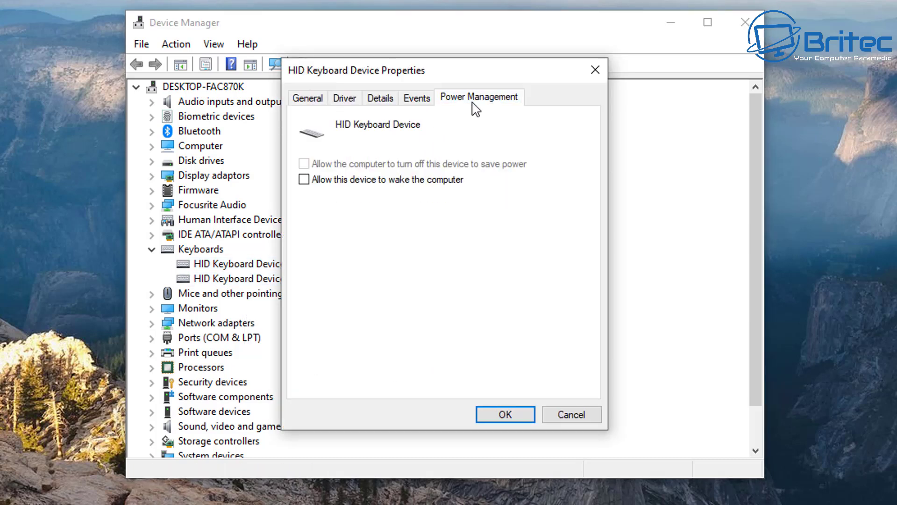
{"action": "left_click", "coordinate": [307, 181]}
{"action": "left_click", "coordinate": [506, 415]}
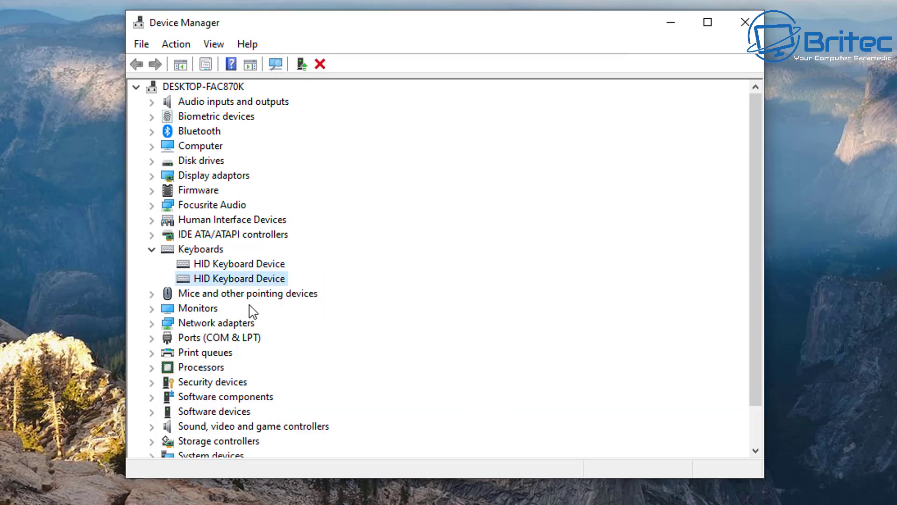
- Allow the first HID-compliant mouse under Mice and other pointing devices to wake the computer
{"action": "left_click", "coordinate": [234, 298]}
{"action": "left_click", "coordinate": [154, 249]}
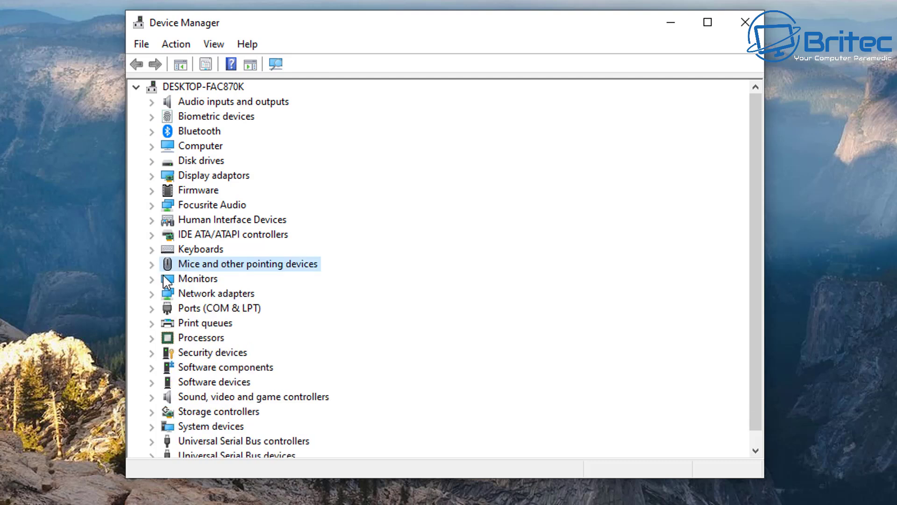
{"action": "left_click", "coordinate": [151, 264]}
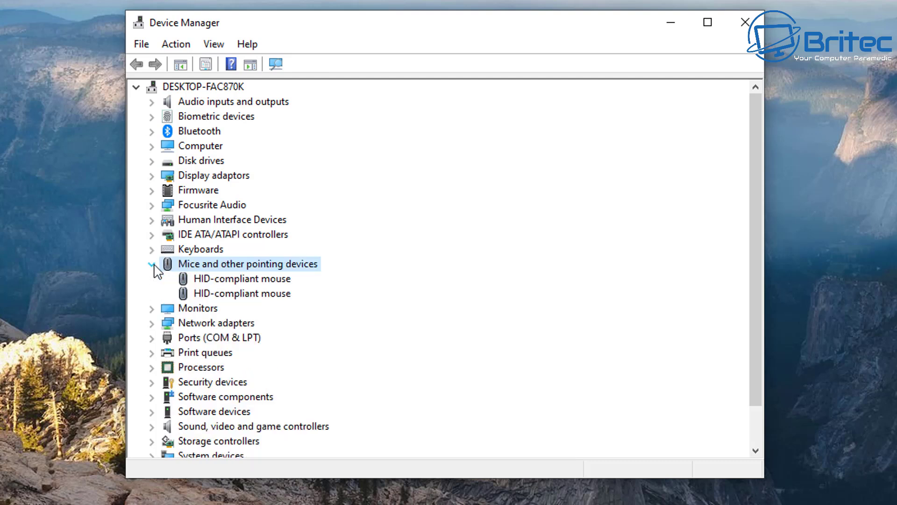
{"action": "left_click", "coordinate": [256, 279]}
{"action": "right_click", "coordinate": [260, 283]}
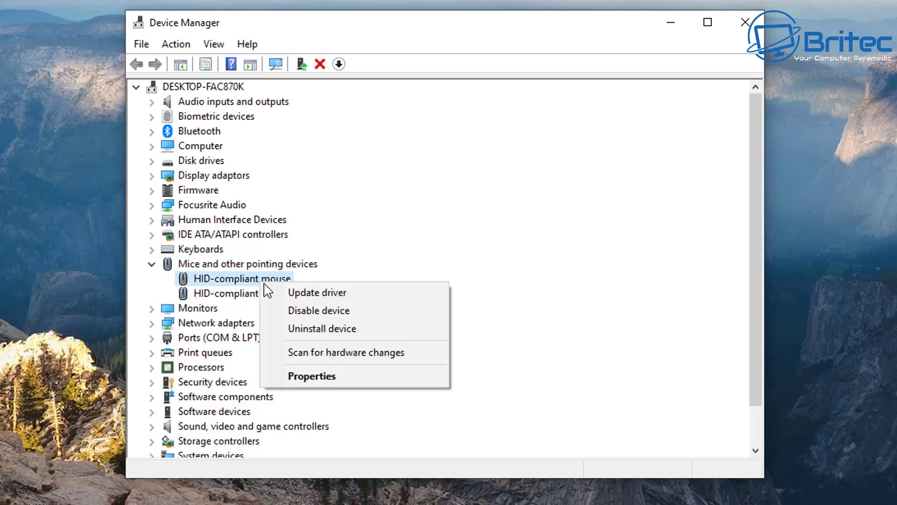
{"action": "left_click", "coordinate": [321, 376]}
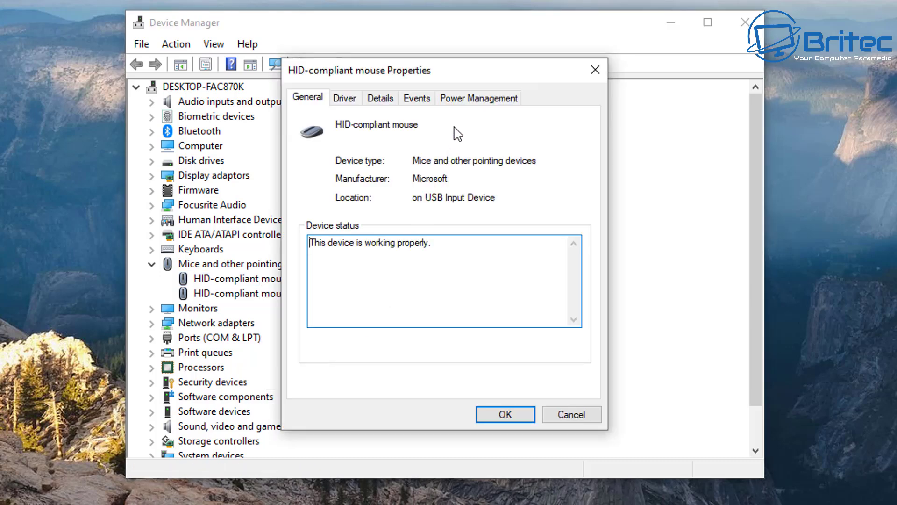
{"action": "left_click", "coordinate": [470, 101]}
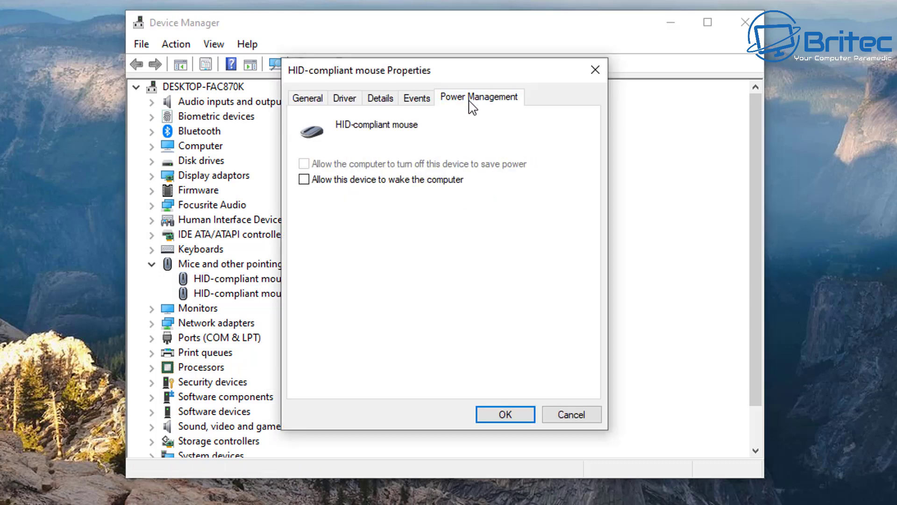
{"action": "left_click", "coordinate": [304, 180]}
{"action": "left_click", "coordinate": [505, 414]}
- Allow the second HID-compliant mouse to wake the computer, and close Device Manager
{"action": "right_click", "coordinate": [264, 293]}
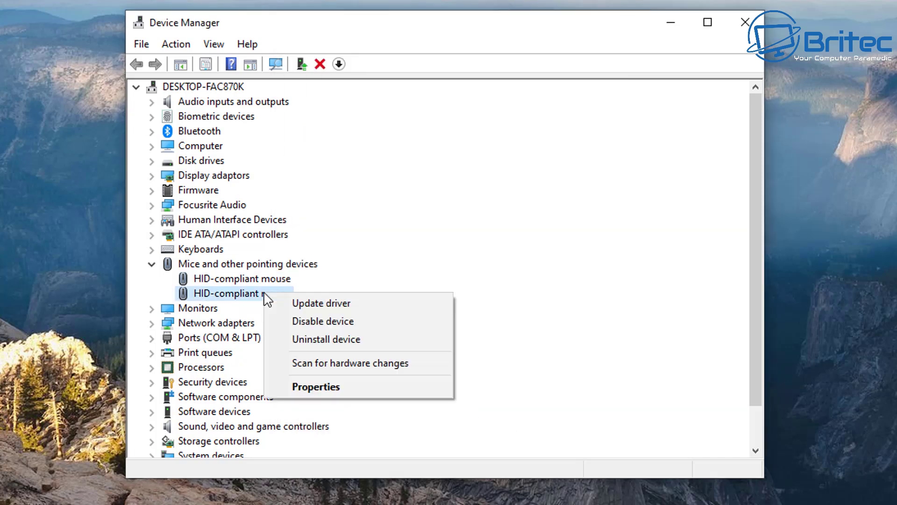
{"action": "left_click", "coordinate": [336, 388]}
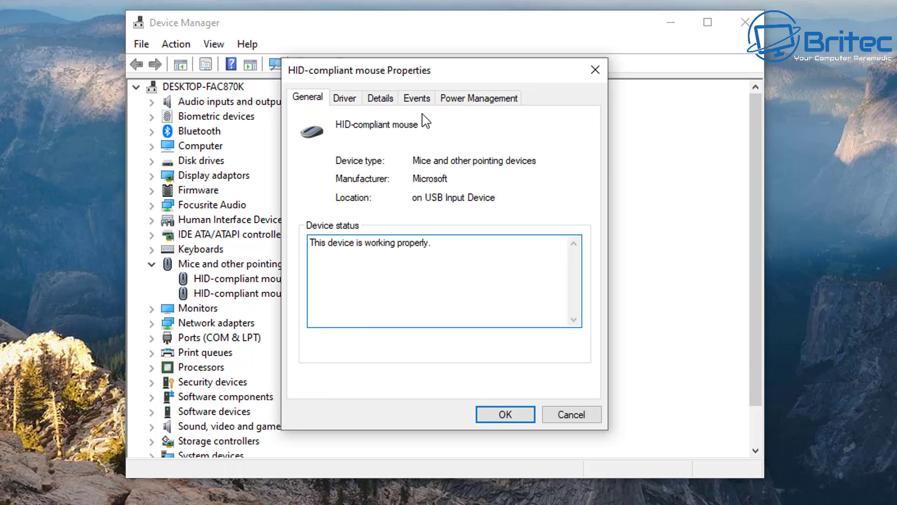
{"action": "left_click", "coordinate": [446, 98]}
{"action": "left_click", "coordinate": [308, 182]}
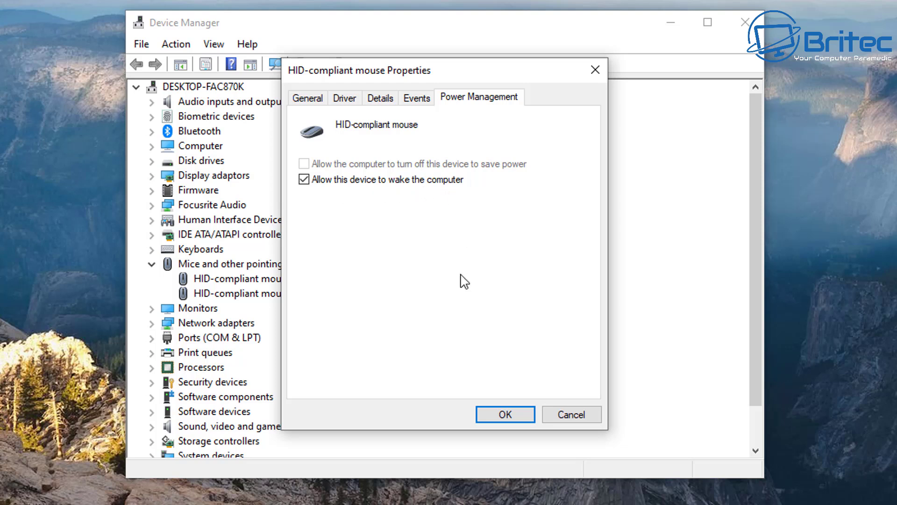
{"action": "left_click", "coordinate": [503, 414]}
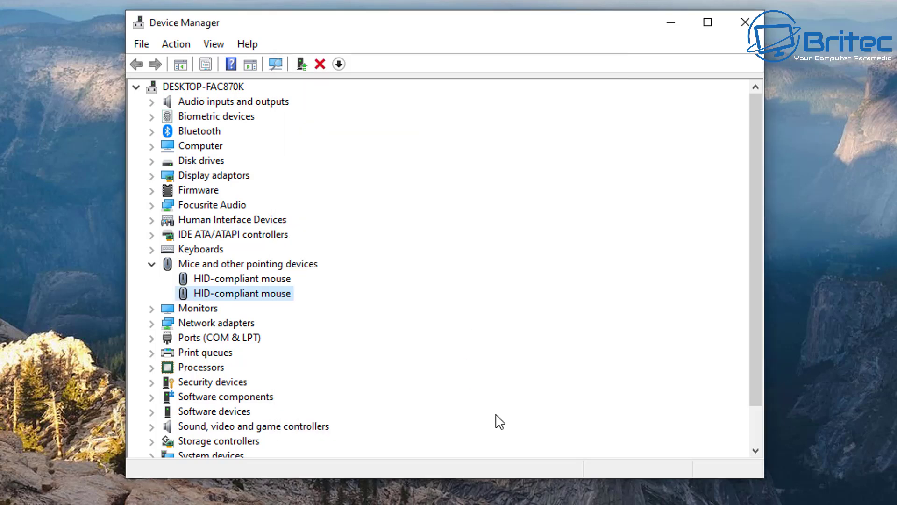
{"action": "left_click", "coordinate": [157, 268]}
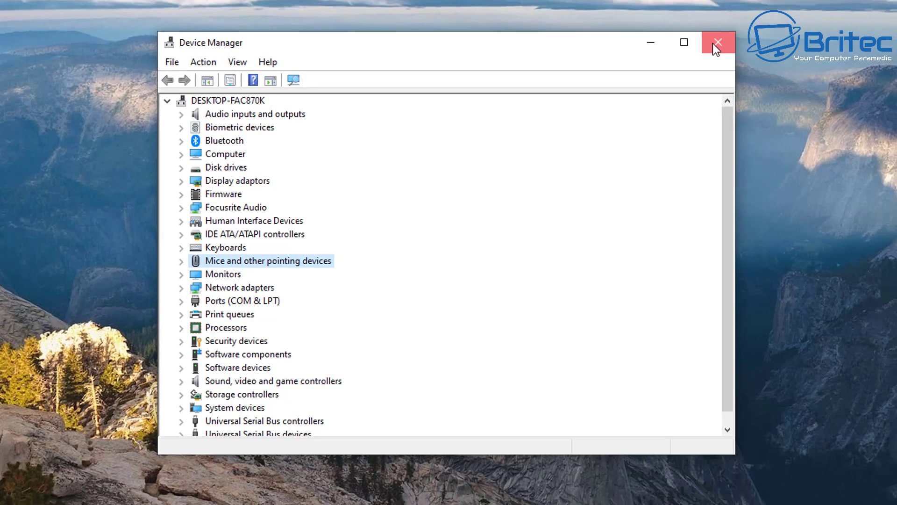
{"action": "left_click", "coordinate": [715, 44]}
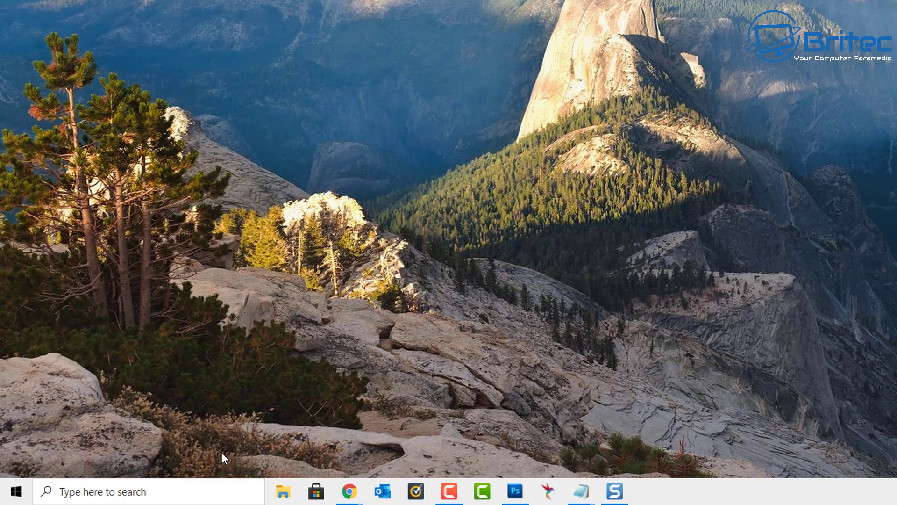
- Search Windows for "power", open Power & sleep settings and go to the additional power settings
{"action": "left_click", "coordinate": [109, 492]}
{"action": "type", "text": "pow"}
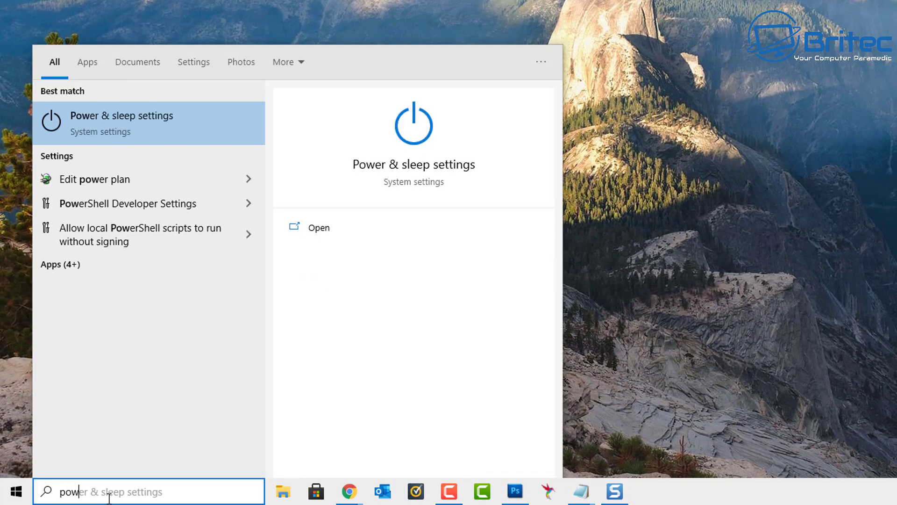
{"action": "type", "text": "er"}
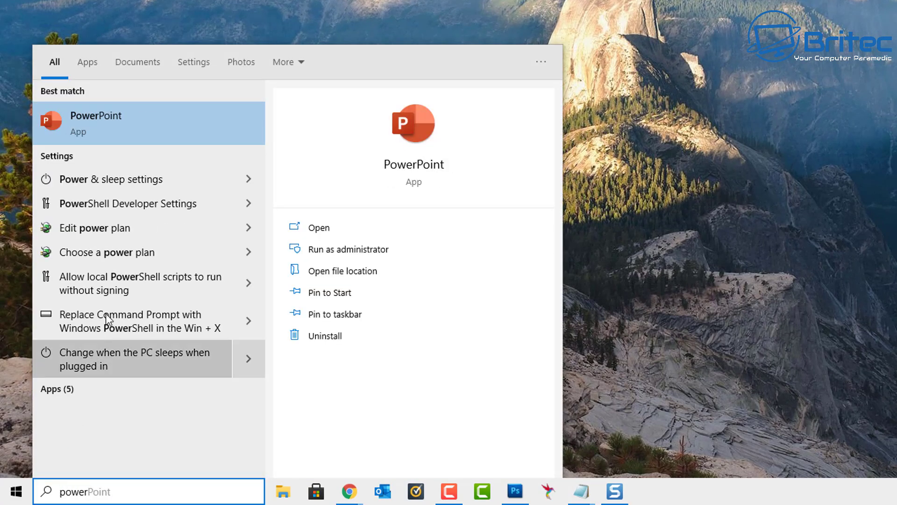
{"action": "left_click", "coordinate": [145, 180]}
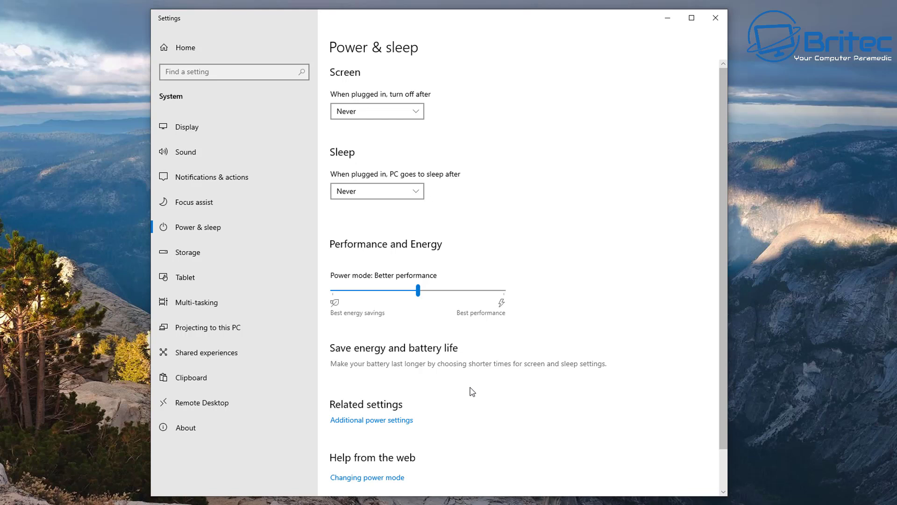
{"action": "left_click", "coordinate": [380, 426]}
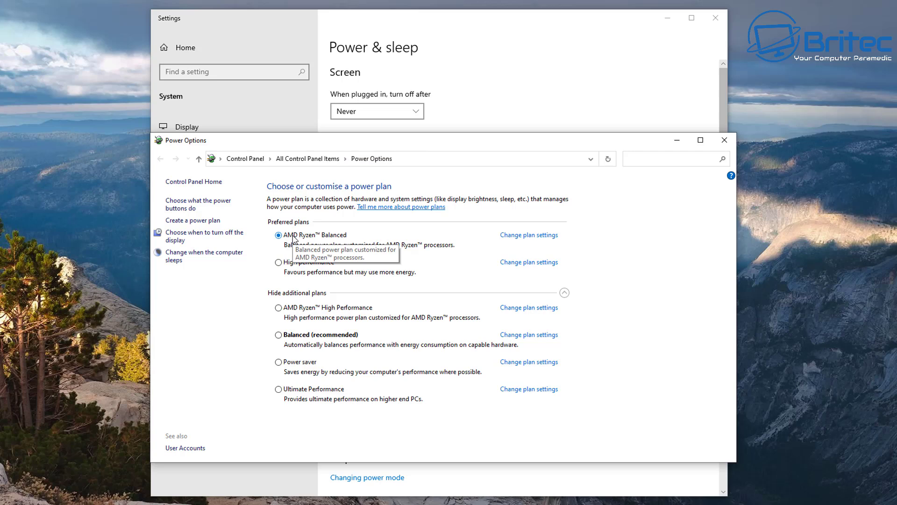
- Open the advanced power settings of the AMD Ryzen Balanced plan and move the dialog fully into view
{"action": "left_click", "coordinate": [523, 236]}
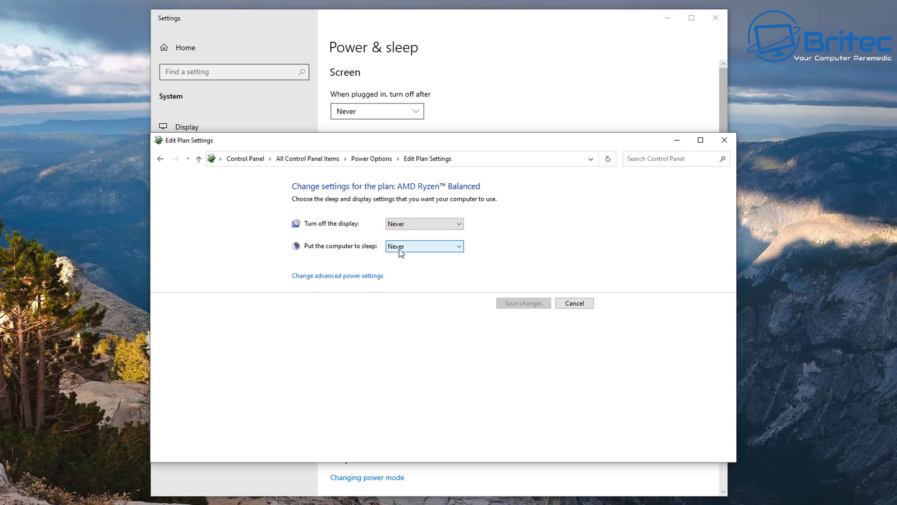
{"action": "left_click", "coordinate": [319, 276]}
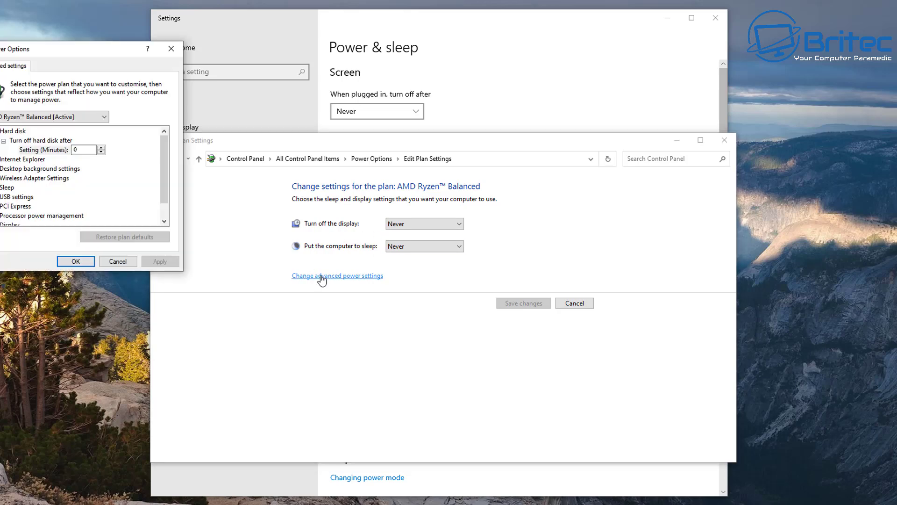
{"action": "left_click_drag", "start_coordinate": [80, 52], "coordinate": [393, 206]}
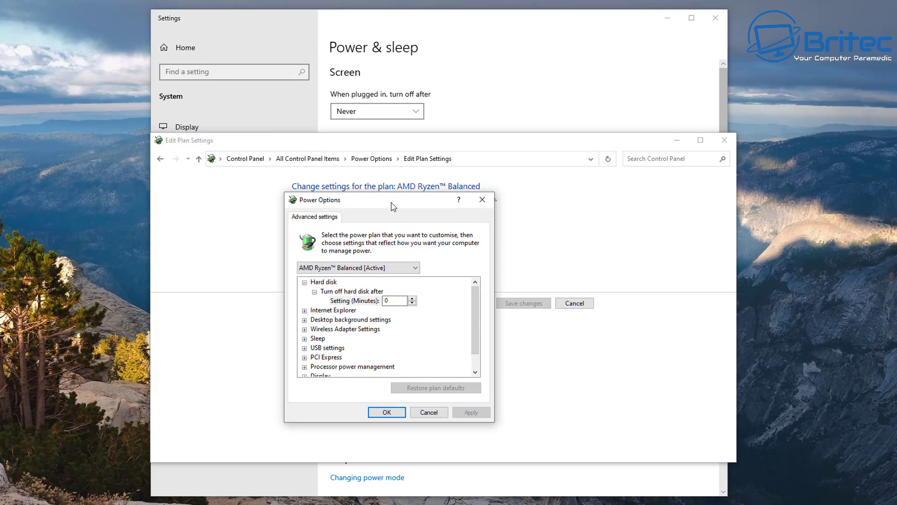
- Set PCI Express Link State Power Management to Off, apply the change and close the plan settings window
{"action": "left_click", "coordinate": [305, 282]}
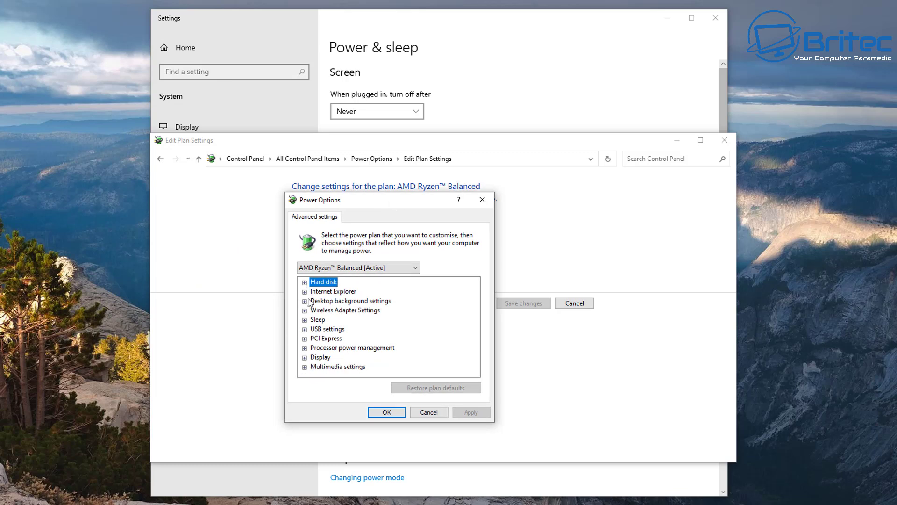
{"action": "left_click", "coordinate": [324, 341]}
{"action": "left_click", "coordinate": [304, 339]}
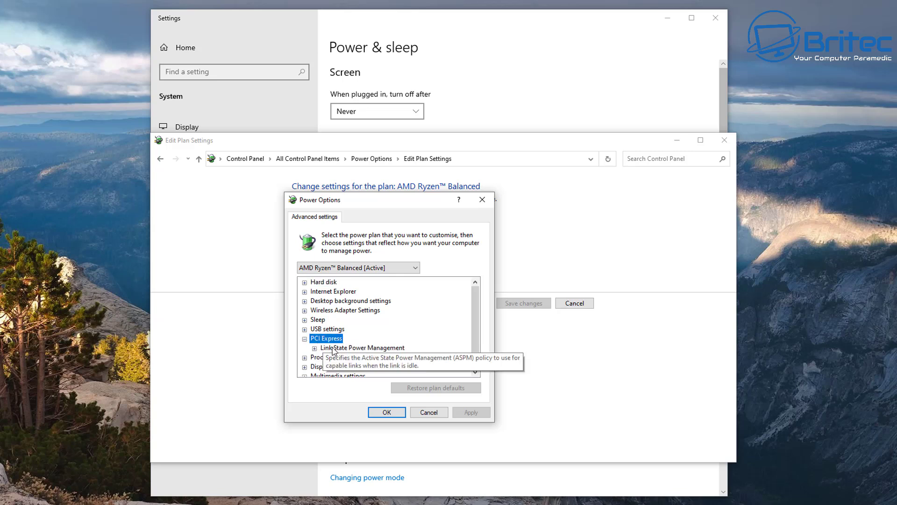
{"action": "left_click", "coordinate": [333, 348]}
{"action": "left_click", "coordinate": [314, 348]}
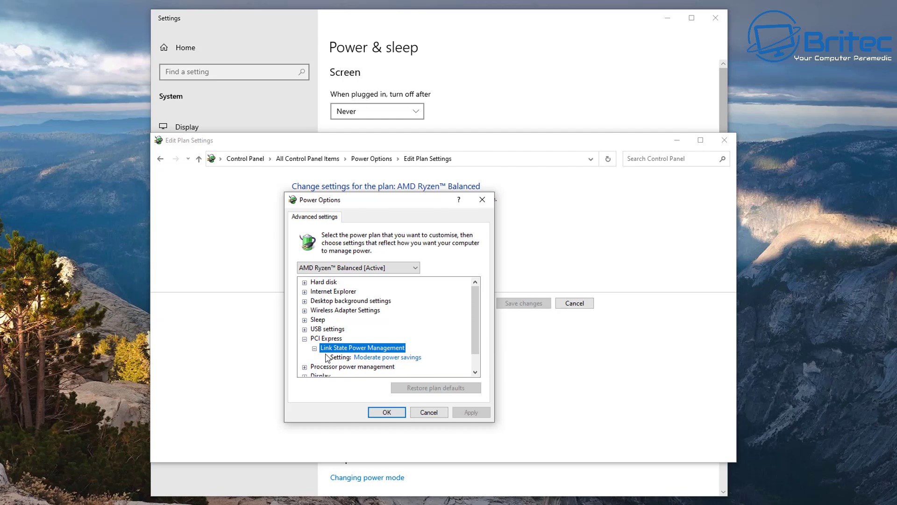
{"action": "left_click", "coordinate": [380, 358]}
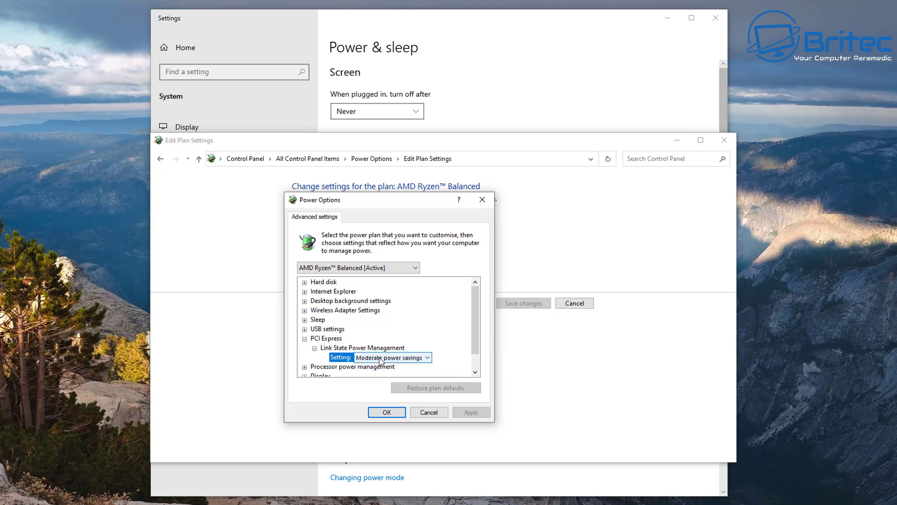
{"action": "left_click", "coordinate": [427, 358]}
{"action": "left_click", "coordinate": [381, 366]}
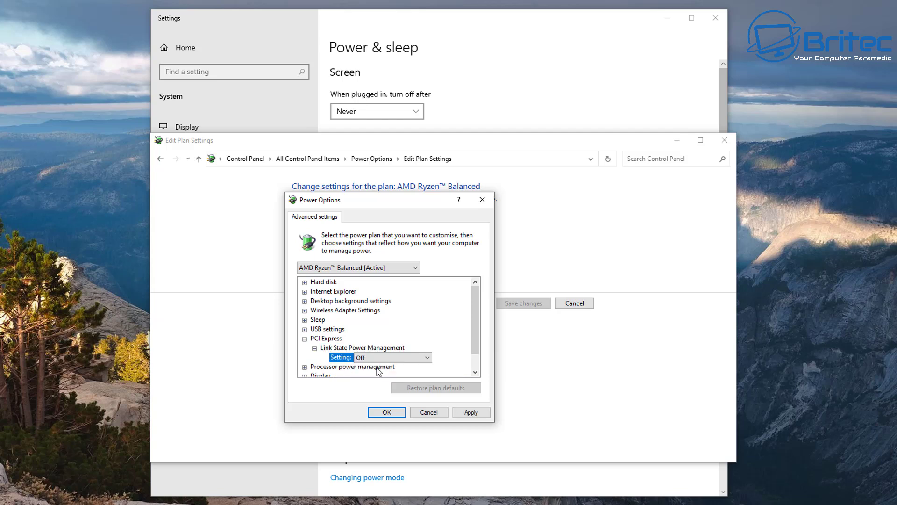
{"action": "left_click", "coordinate": [462, 413]}
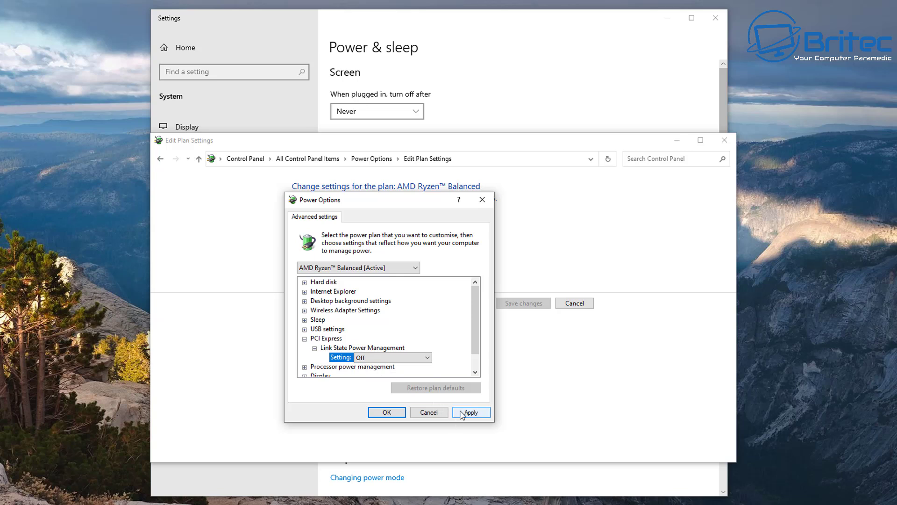
{"action": "left_click", "coordinate": [386, 413]}
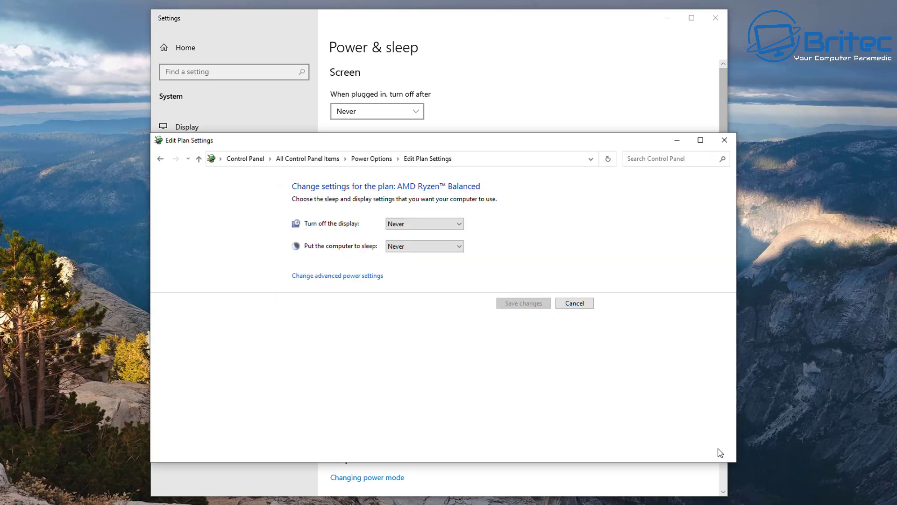
{"action": "left_click", "coordinate": [725, 139]}
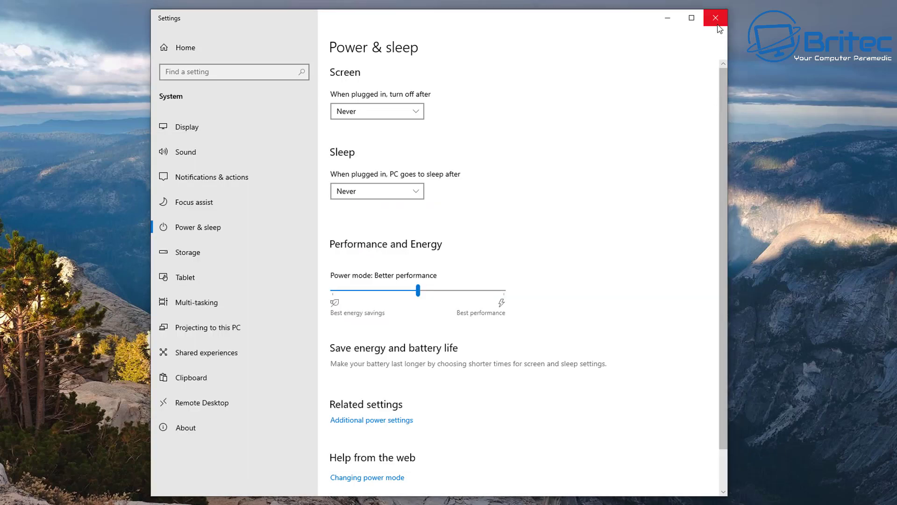
- Close the Settings window, search Windows for "cmd" and run Command Prompt as administrator
{"action": "left_click", "coordinate": [716, 18]}
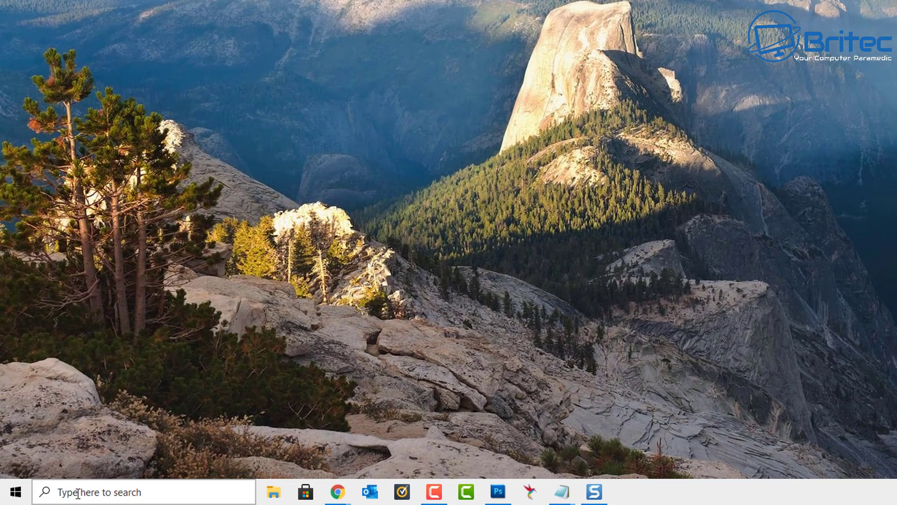
{"action": "left_click", "coordinate": [78, 493]}
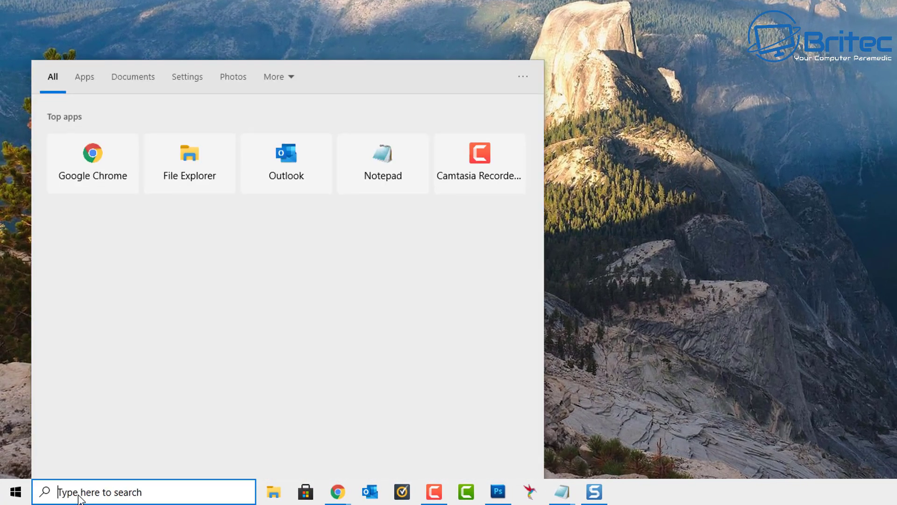
{"action": "type", "text": "cmd"}
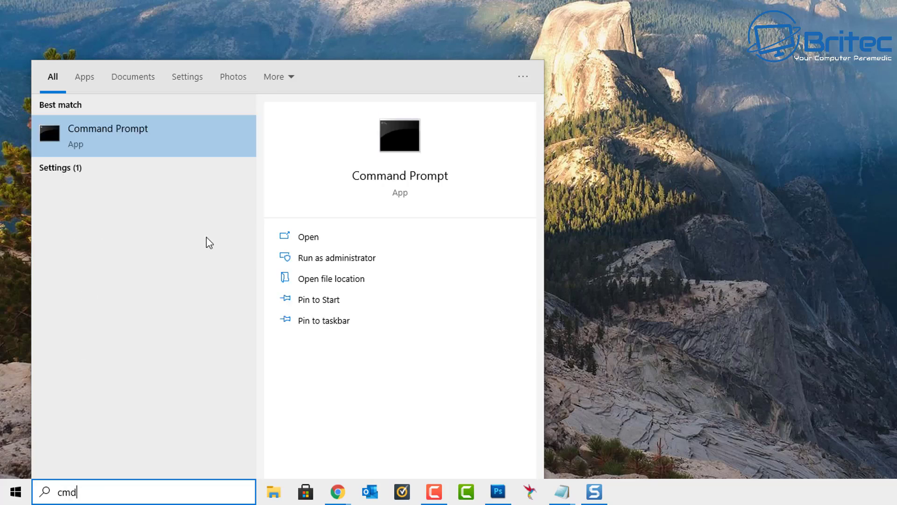
{"action": "left_click", "coordinate": [359, 263]}
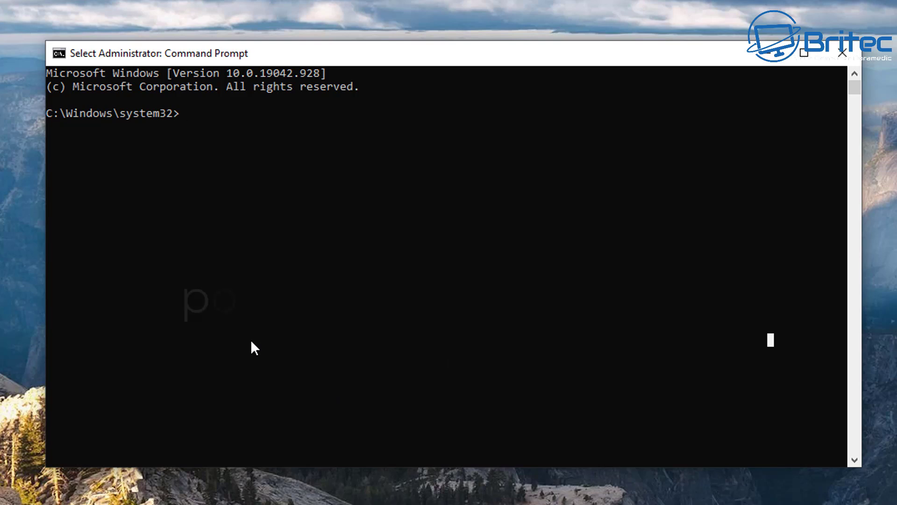
- Disable hibernation with the command "powercfg -hibernate off" and close Command Prompt
{"action": "type", "text": "powercfg"}
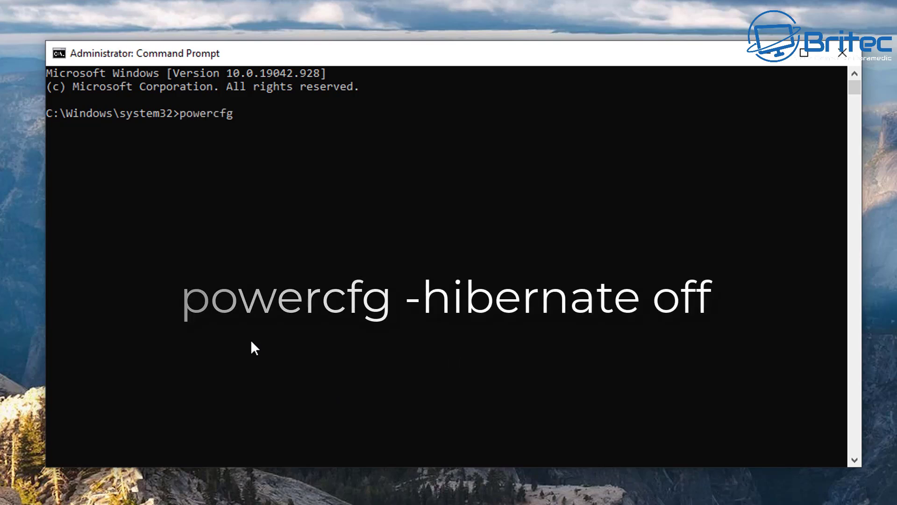
{"action": "type", "text": " -hibernate off"}
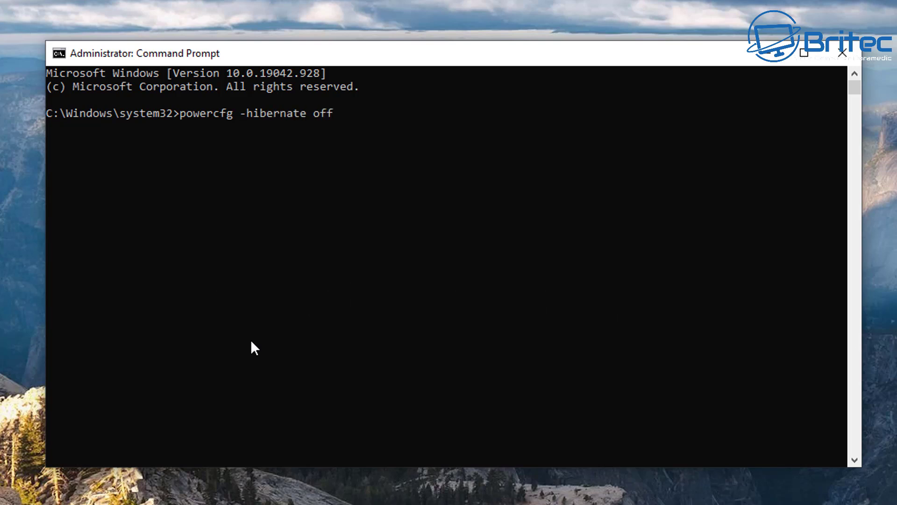
{"action": "key", "text": "Return"}
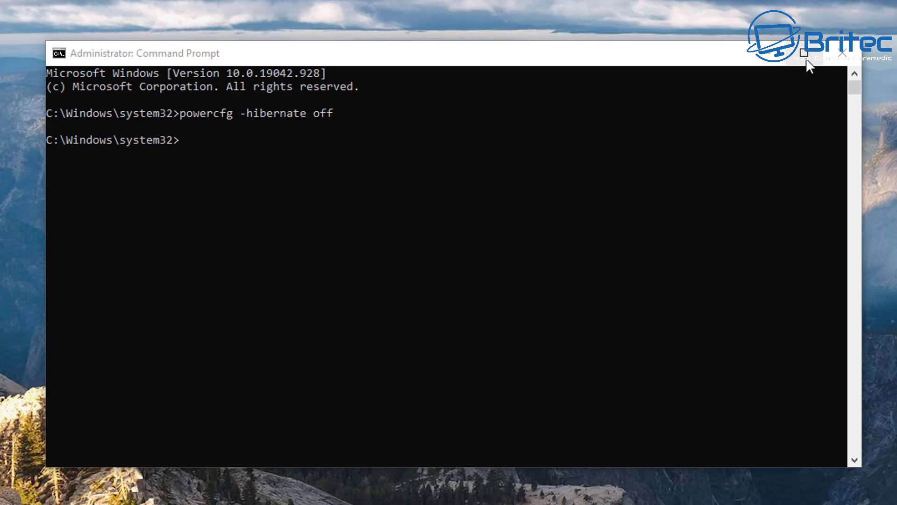
{"action": "left_click", "coordinate": [831, 49]}
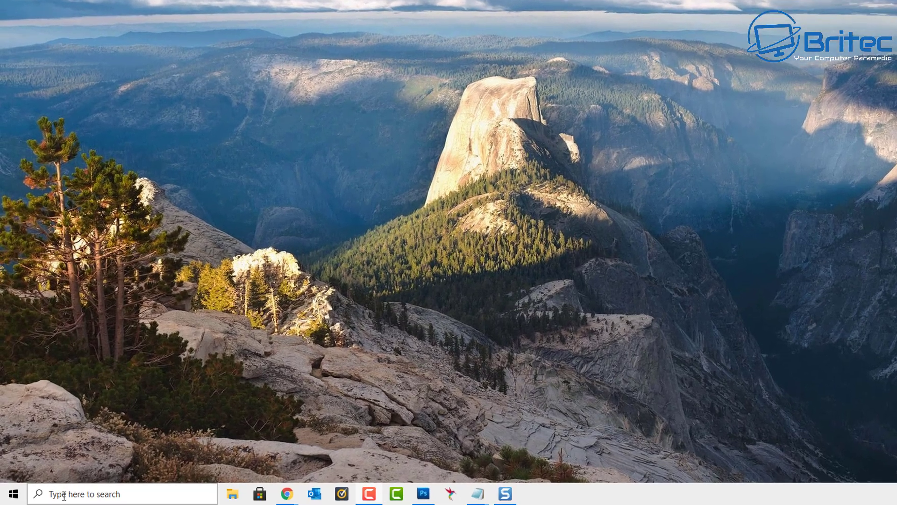
- Search Windows for "regedit" and open Registry Editor
{"action": "left_click", "coordinate": [54, 495]}
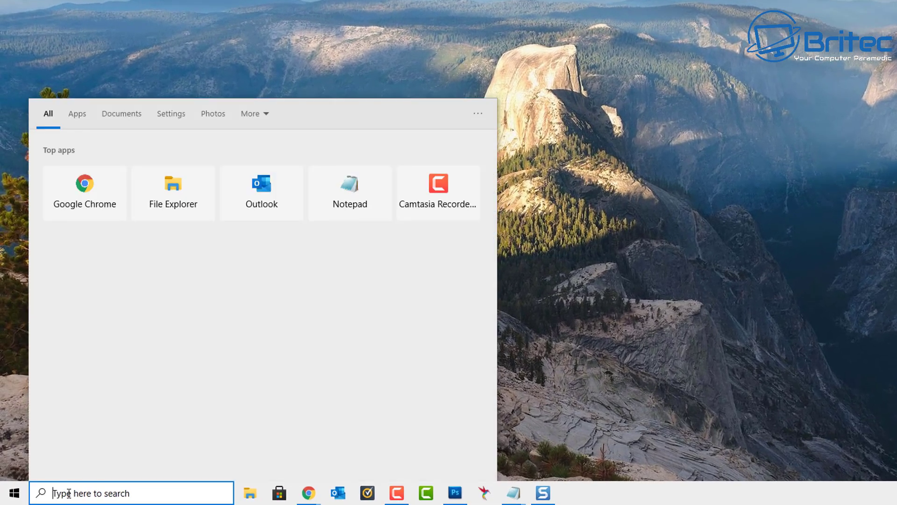
{"action": "type", "text": "regedit"}
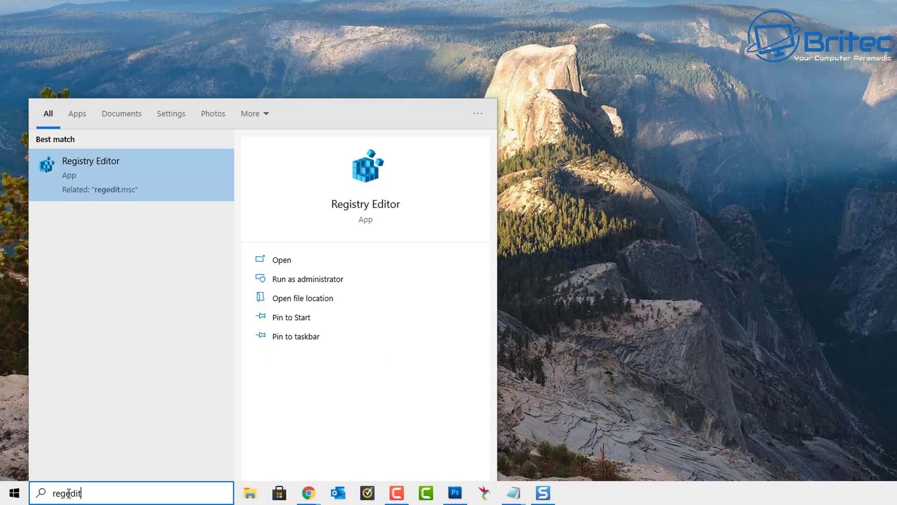
{"action": "left_click", "coordinate": [118, 177]}
- Navigate to the registry key HKEY_LOCAL_MACHINE\SYSTEM\CurrentControlSet\Control\Power
{"action": "left_click", "coordinate": [37, 109]}
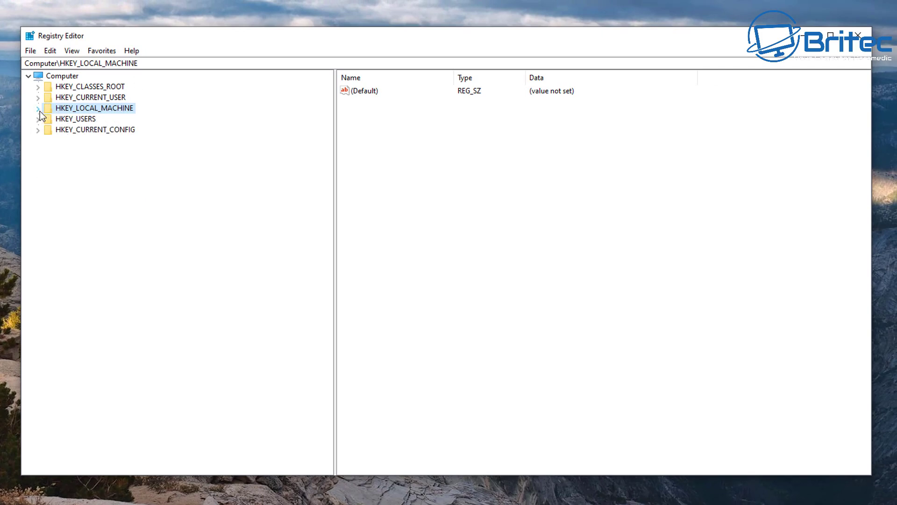
{"action": "left_click", "coordinate": [39, 111]}
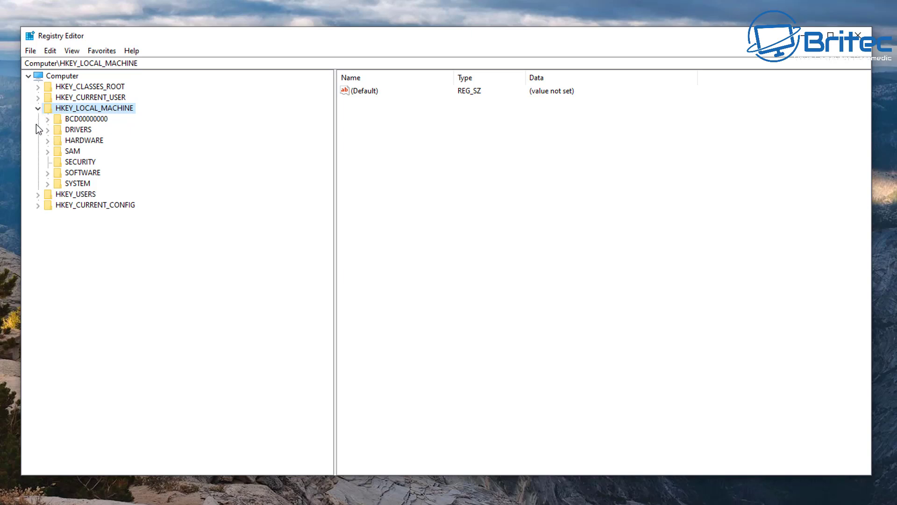
{"action": "left_click", "coordinate": [72, 184]}
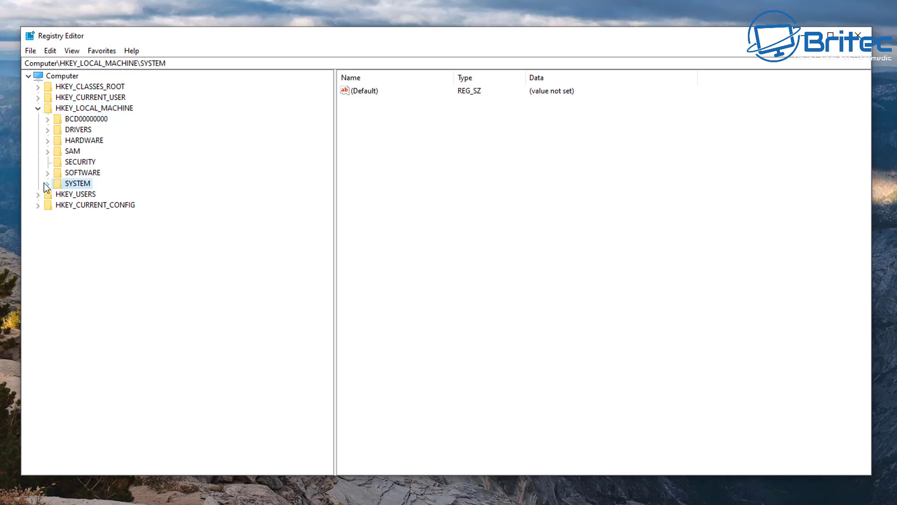
{"action": "left_click", "coordinate": [47, 183]}
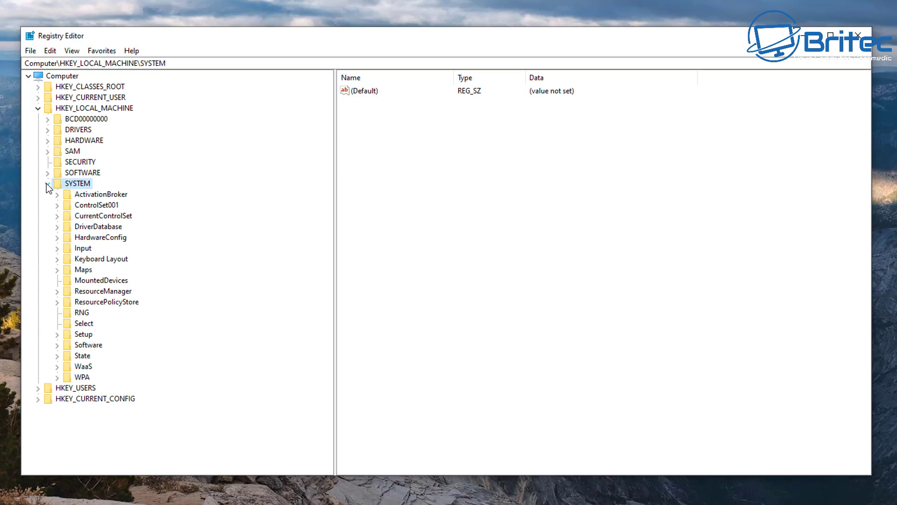
{"action": "left_click", "coordinate": [72, 218]}
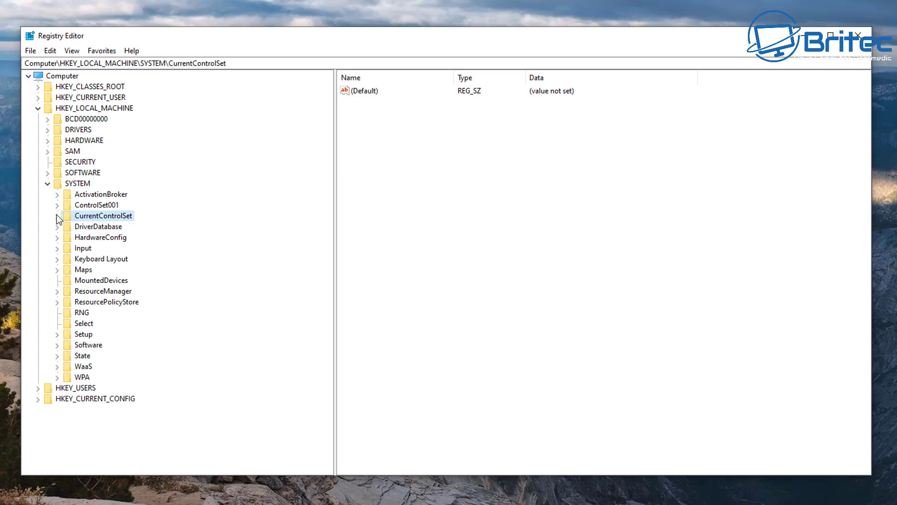
{"action": "left_click", "coordinate": [57, 216]}
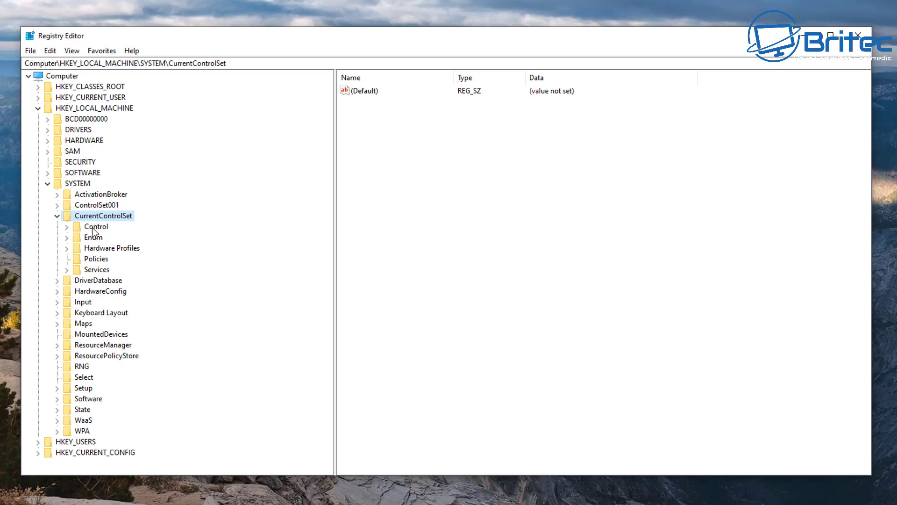
{"action": "left_click", "coordinate": [76, 227]}
{"action": "left_click", "coordinate": [67, 227]}
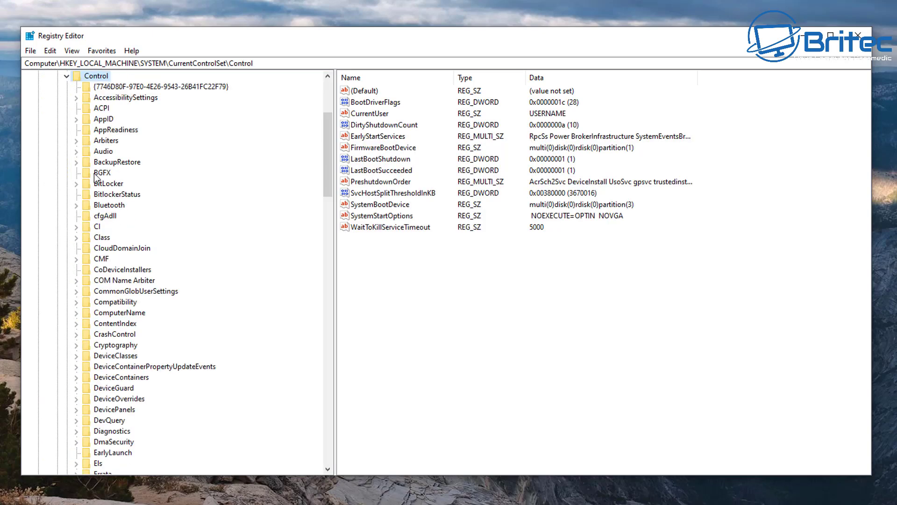
{"action": "scroll", "coordinate": [108, 310], "scroll_direction": "down", "scroll_amount": 7}
{"action": "scroll", "coordinate": [112, 341], "scroll_direction": "down", "scroll_amount": 12}
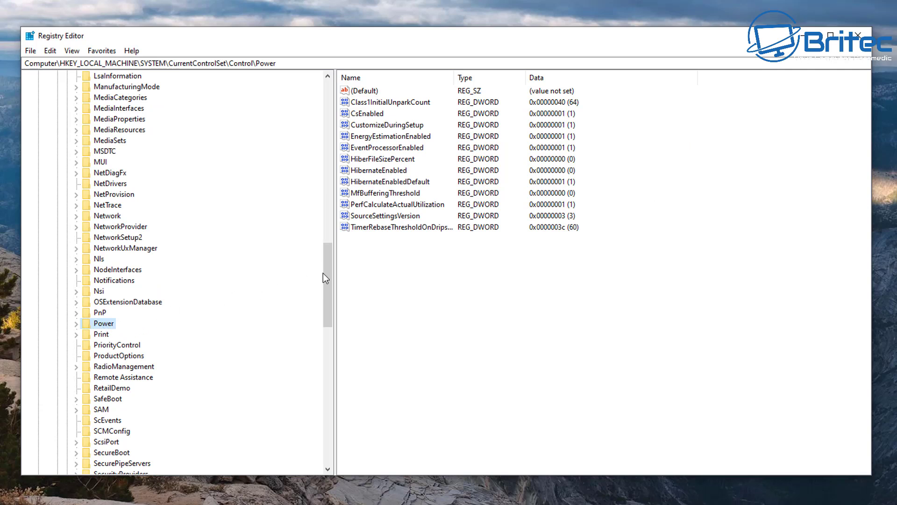
- Set the CsEnabled DWORD value in the Power key to 0
{"action": "left_click", "coordinate": [367, 114]}
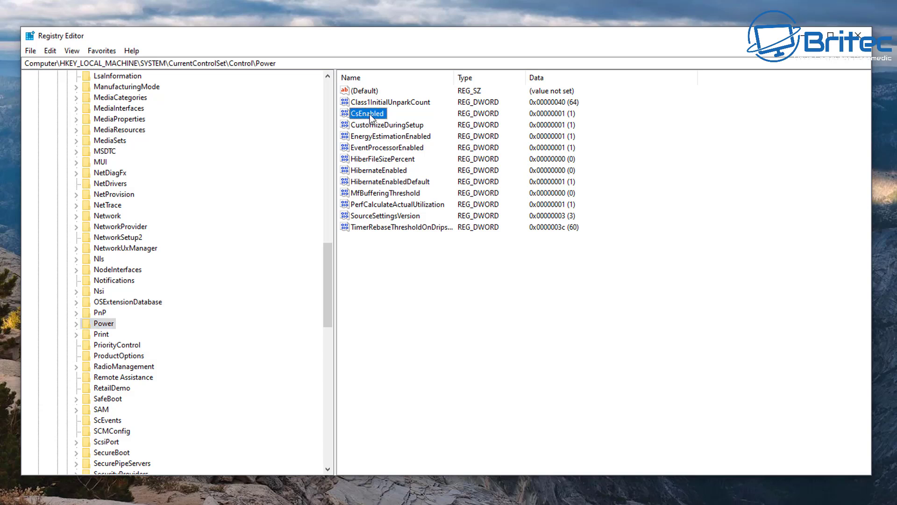
{"action": "double_click", "coordinate": [371, 116]}
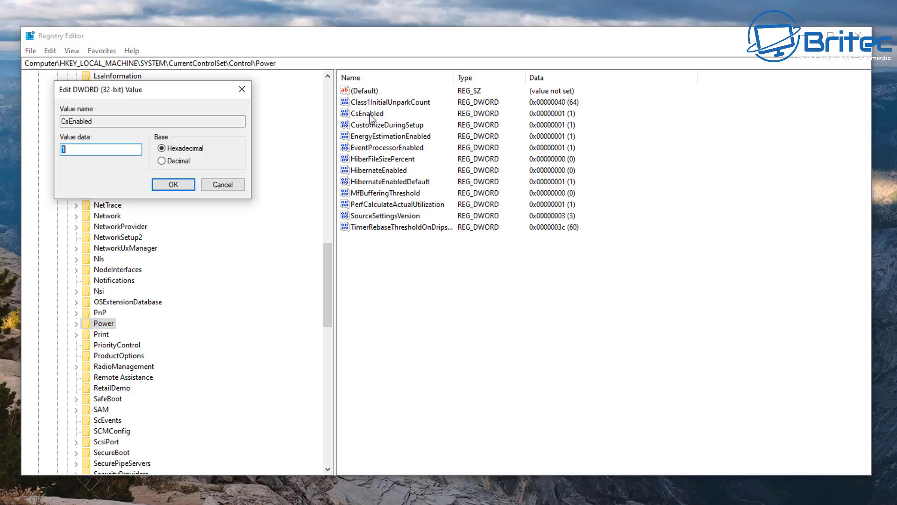
{"action": "type", "text": "0"}
{"action": "left_click", "coordinate": [174, 184]}
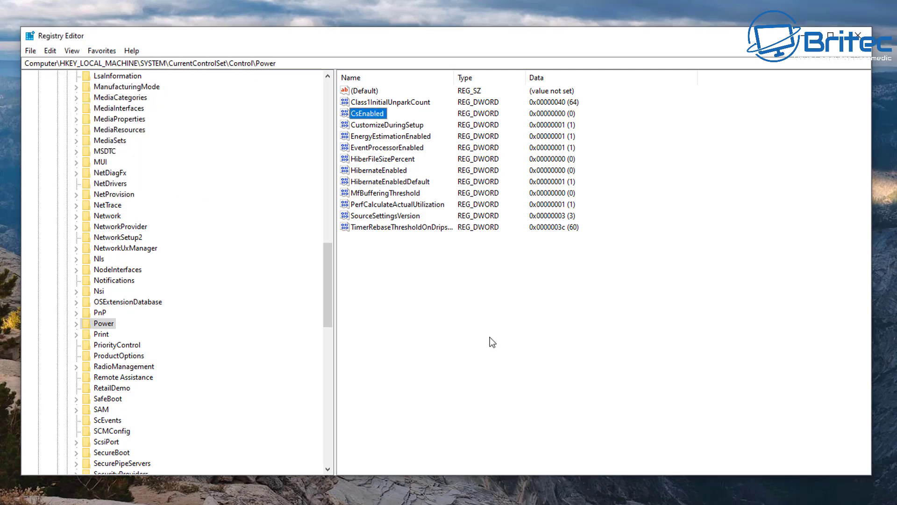
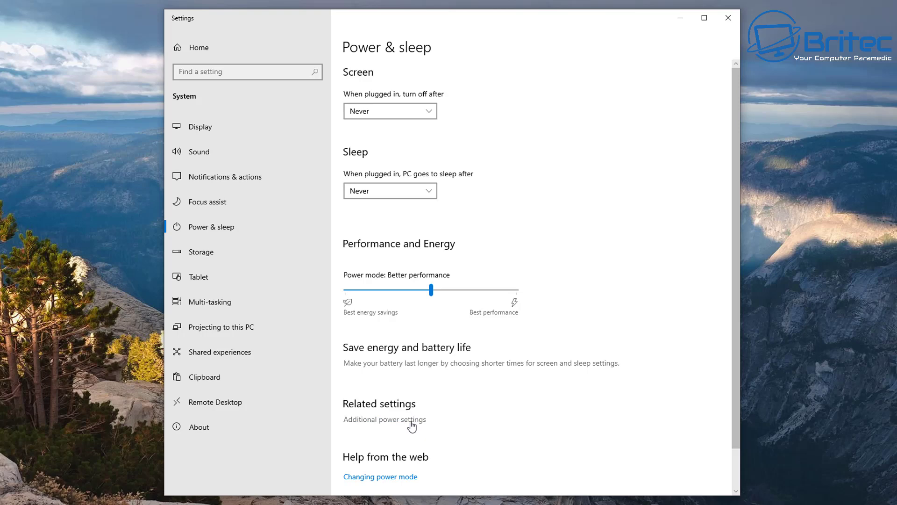
- Open the advanced power settings of the AMD Ryzen Balanced plan and move the dialog over the plan settings window
{"action": "left_click_drag", "start_coordinate": [412, 143], "coordinate": [408, 109]}
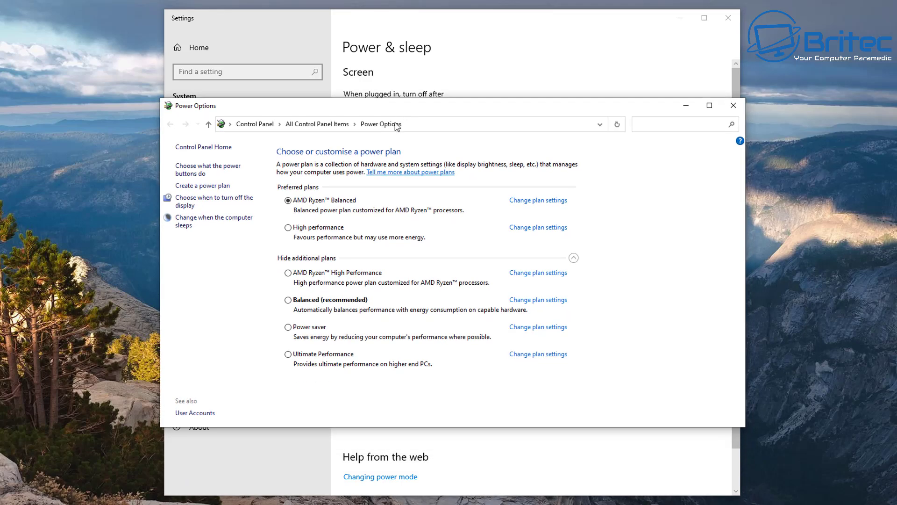
{"action": "left_click", "coordinate": [535, 202]}
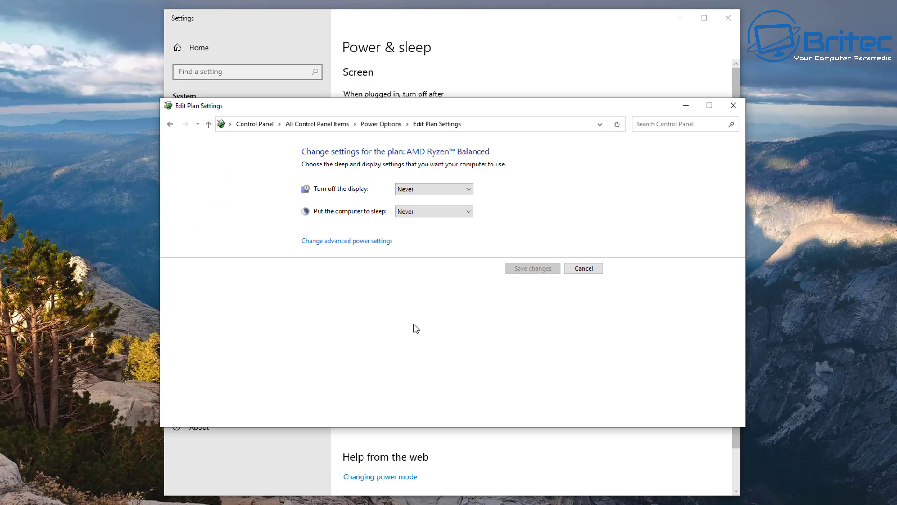
{"action": "left_click", "coordinate": [357, 242]}
{"action": "left_click_drag", "start_coordinate": [166, 111], "coordinate": [404, 161]}
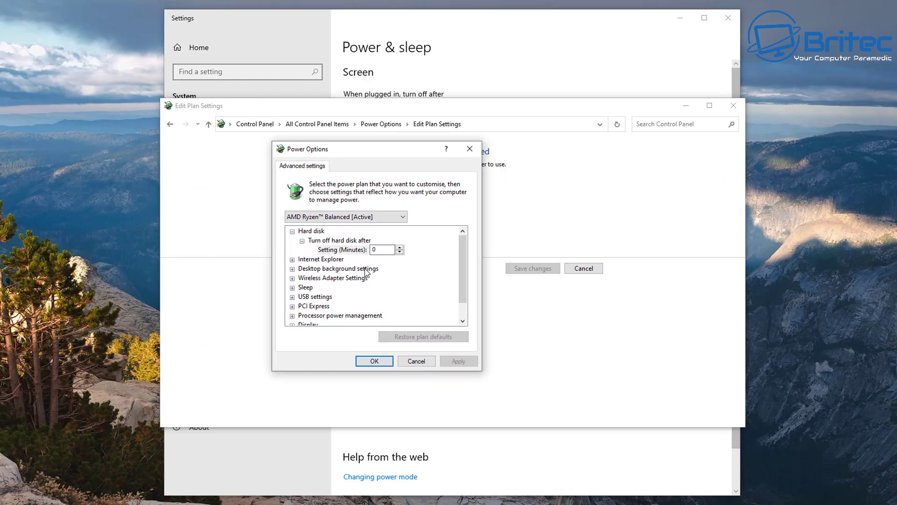
- Set the hard disk's "Turn off hard disk after" option to Never
{"action": "left_click", "coordinate": [400, 253]}
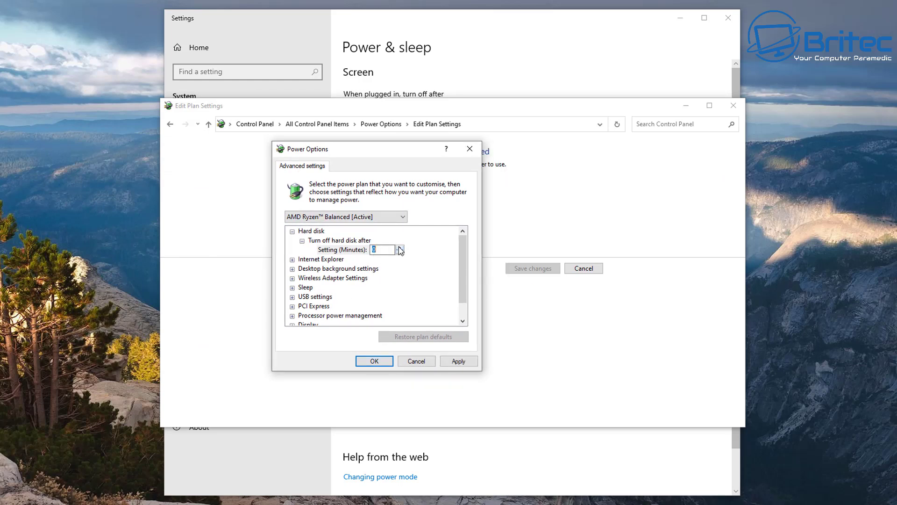
{"action": "left_click", "coordinate": [400, 252]}
{"action": "left_click", "coordinate": [390, 250]}
{"action": "scroll", "coordinate": [355, 287], "scroll_direction": "down", "scroll_amount": 1}
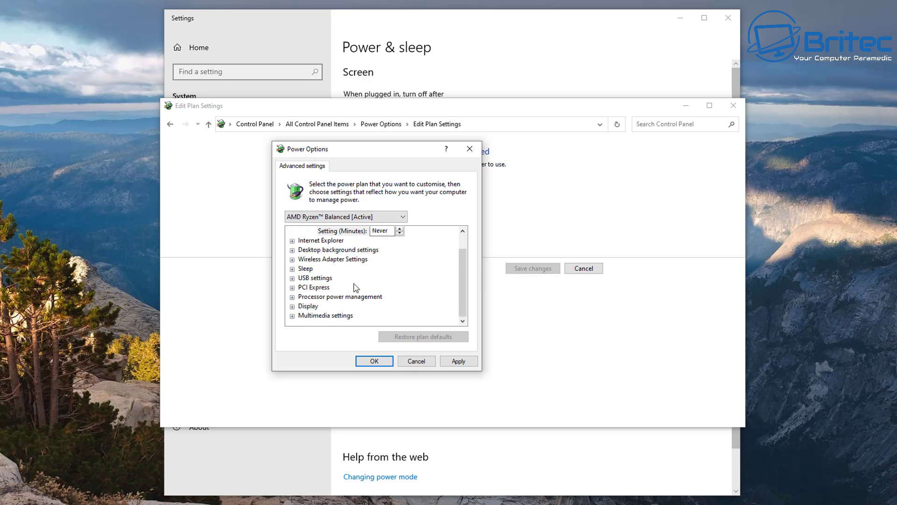
{"action": "scroll", "coordinate": [356, 288], "scroll_direction": "up", "scroll_amount": 1}
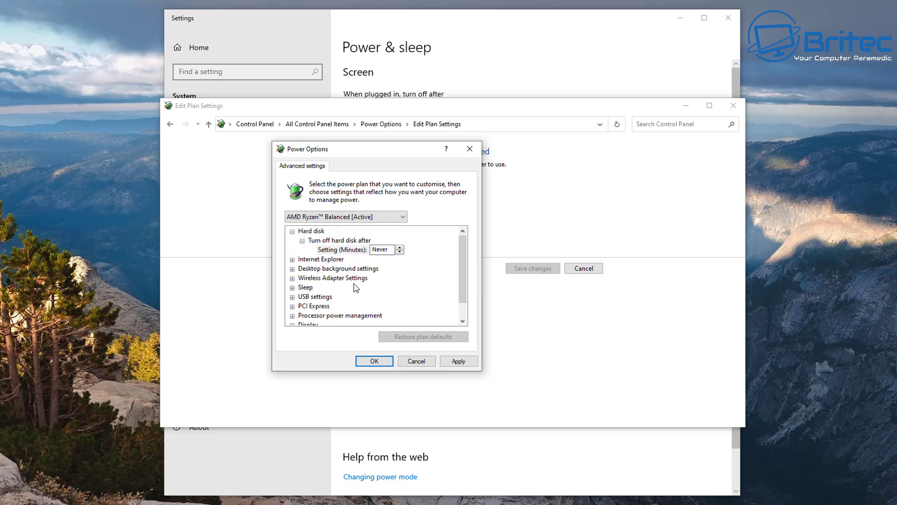
{"action": "left_click", "coordinate": [305, 243]}
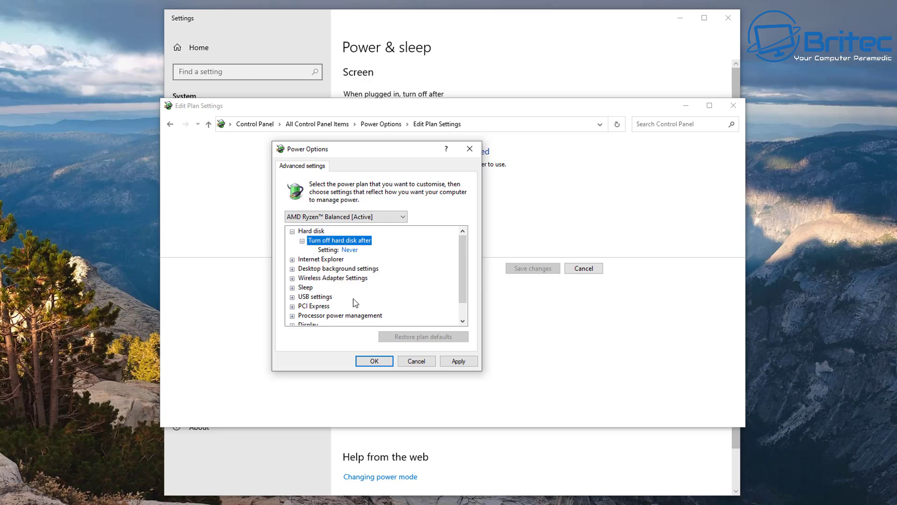
- Check the "Sleep after" and "Allow wake timers" settings in the plan's Sleep group
{"action": "left_click", "coordinate": [293, 288]}
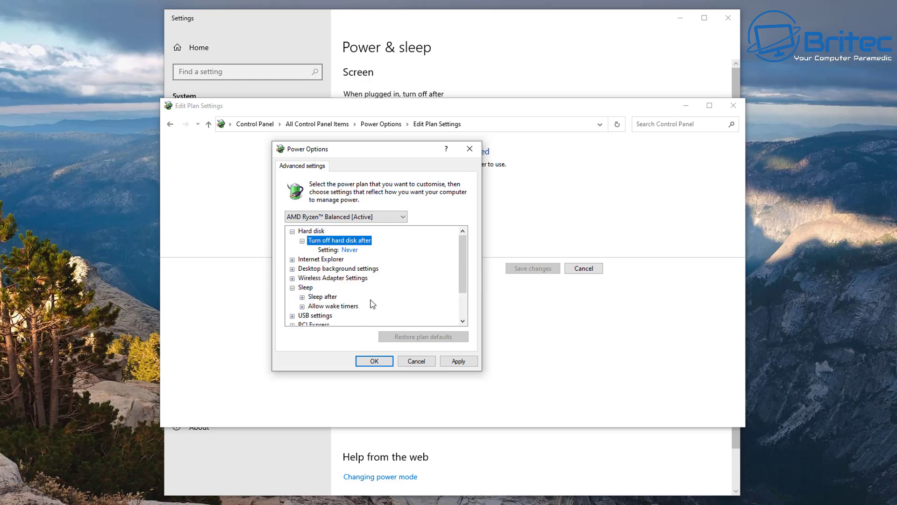
{"action": "left_click", "coordinate": [302, 298]}
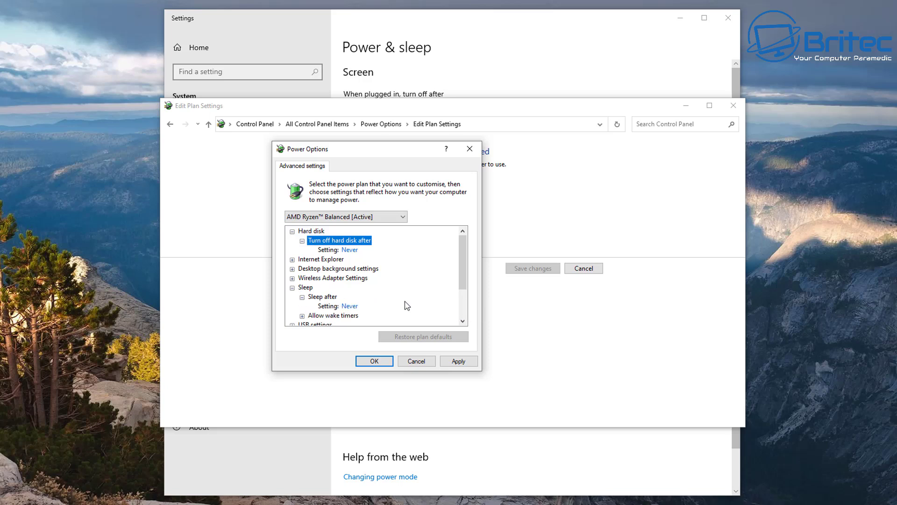
{"action": "left_click", "coordinate": [302, 297]}
{"action": "left_click", "coordinate": [302, 306]}
{"action": "scroll", "coordinate": [394, 305], "scroll_direction": "down", "scroll_amount": 1}
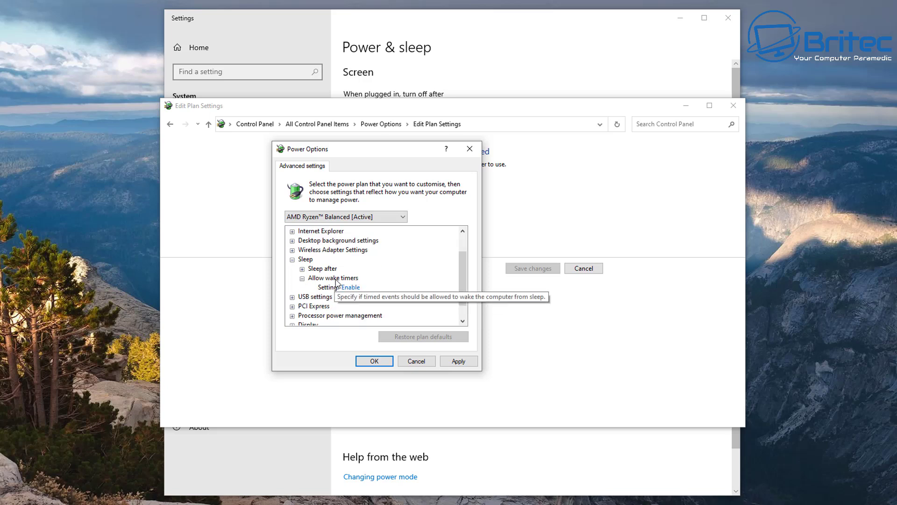
{"action": "scroll", "coordinate": [323, 299], "scroll_direction": "down", "scroll_amount": 1}
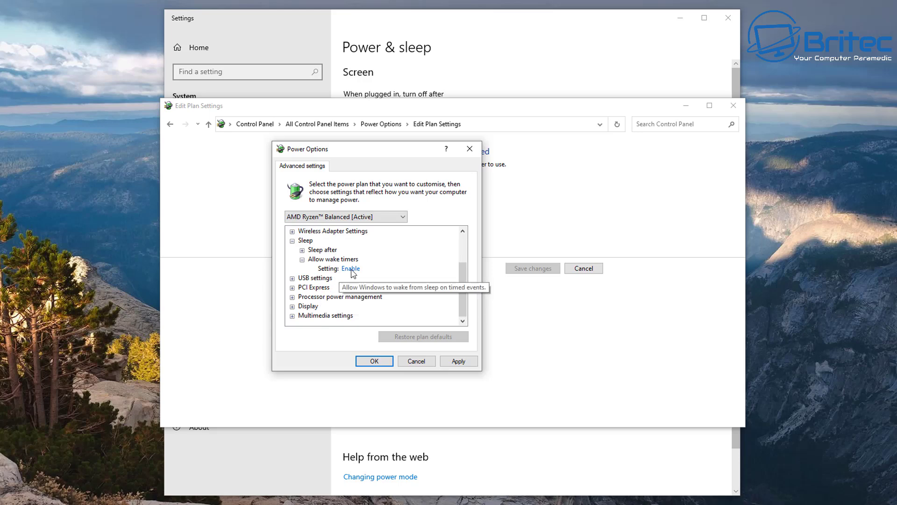
- Accept the advanced power settings and close the Edit Plan Settings and Power & sleep windows
{"action": "left_click", "coordinate": [372, 363]}
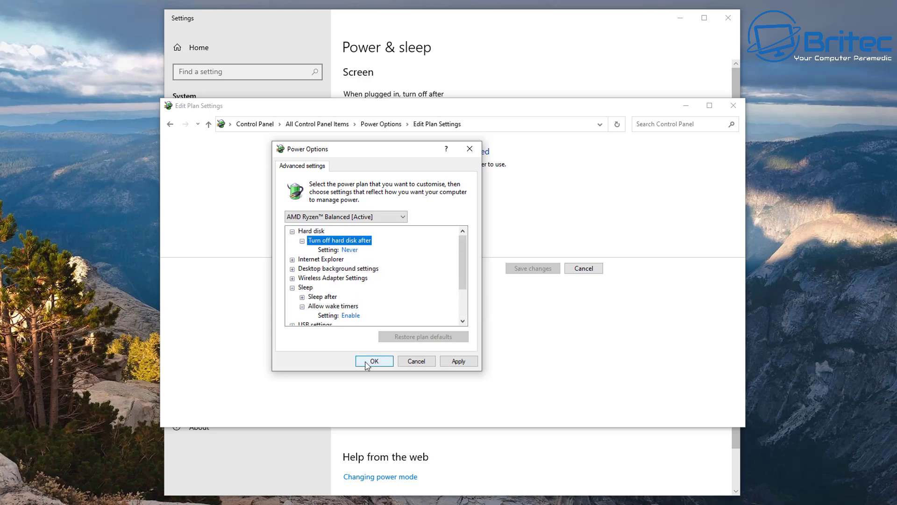
{"action": "left_click", "coordinate": [733, 105]}
{"action": "left_click", "coordinate": [728, 18]}
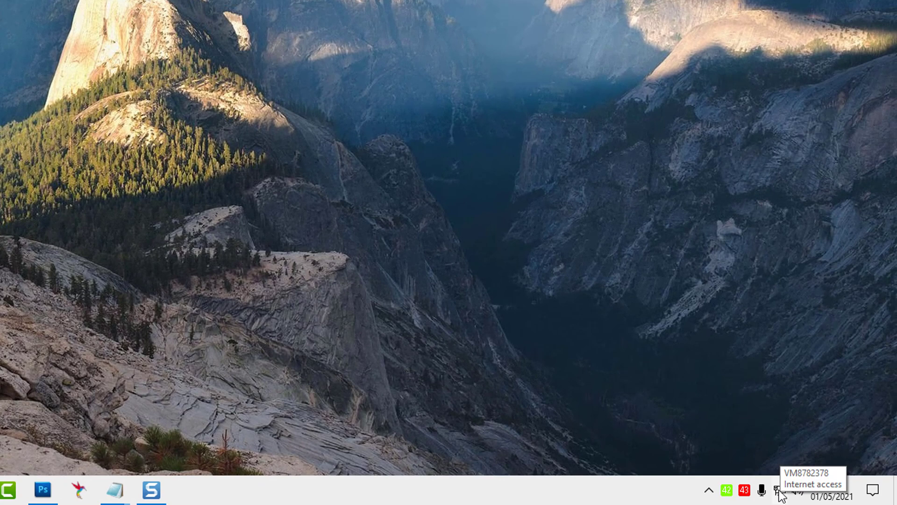
- Open the Network & Internet settings and show the list of network adapters
{"action": "right_click", "coordinate": [781, 496]}
{"action": "left_click", "coordinate": [771, 471]}
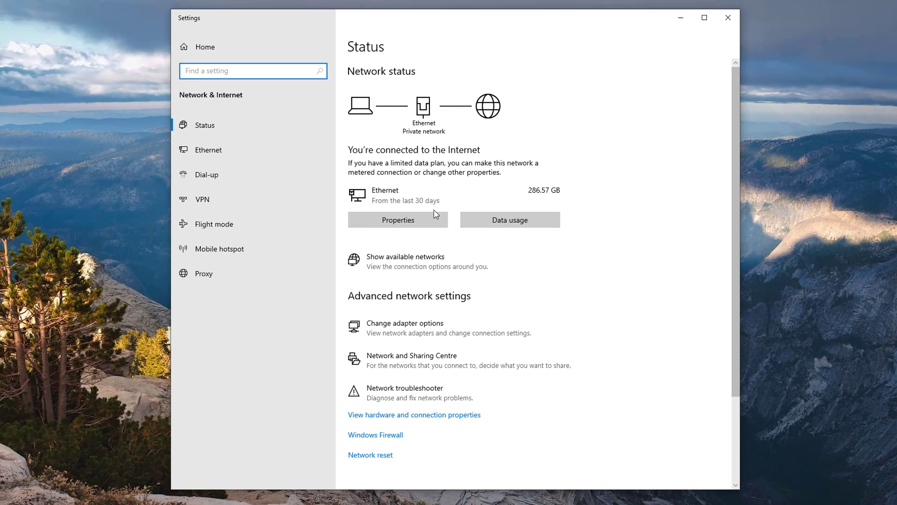
{"action": "scroll", "coordinate": [435, 215], "scroll_direction": "down", "scroll_amount": 3}
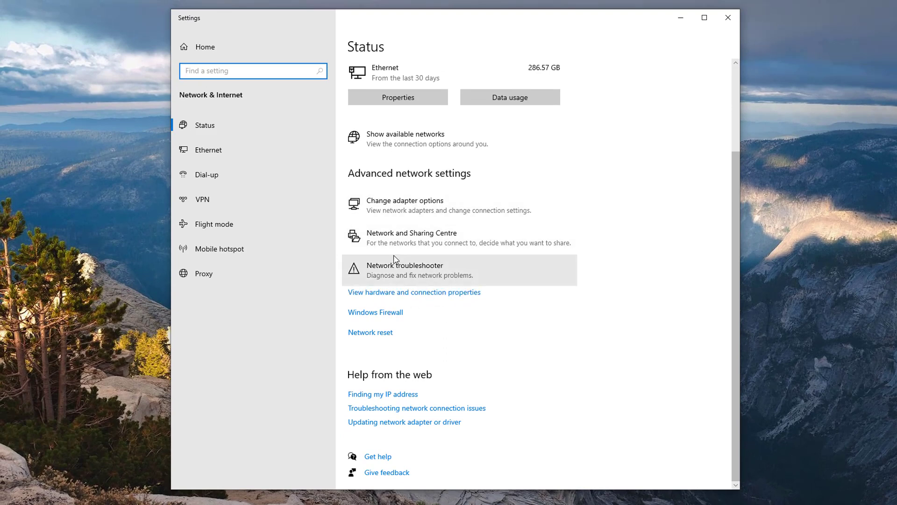
{"action": "left_click", "coordinate": [463, 202]}
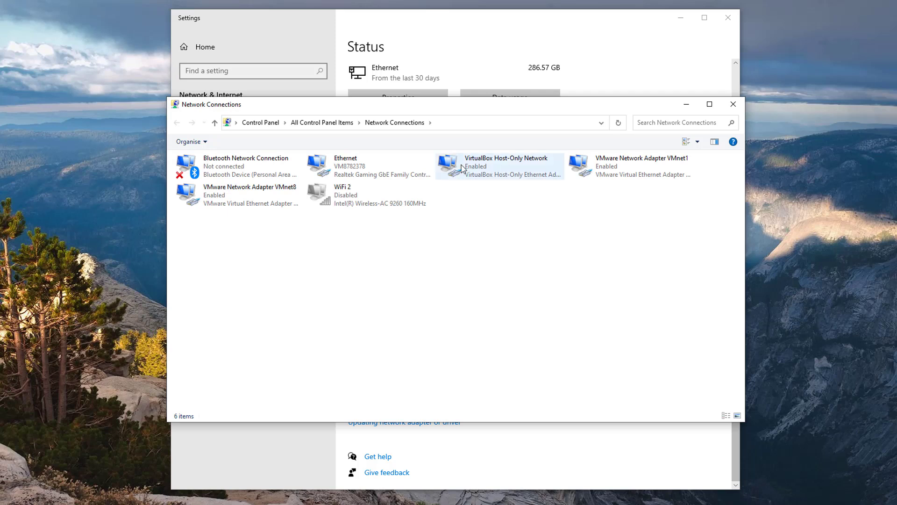
- Open the configuration of the Ethernet connection's Realtek Gaming GbE Family Controller and show its power management options
{"action": "left_click", "coordinate": [373, 172]}
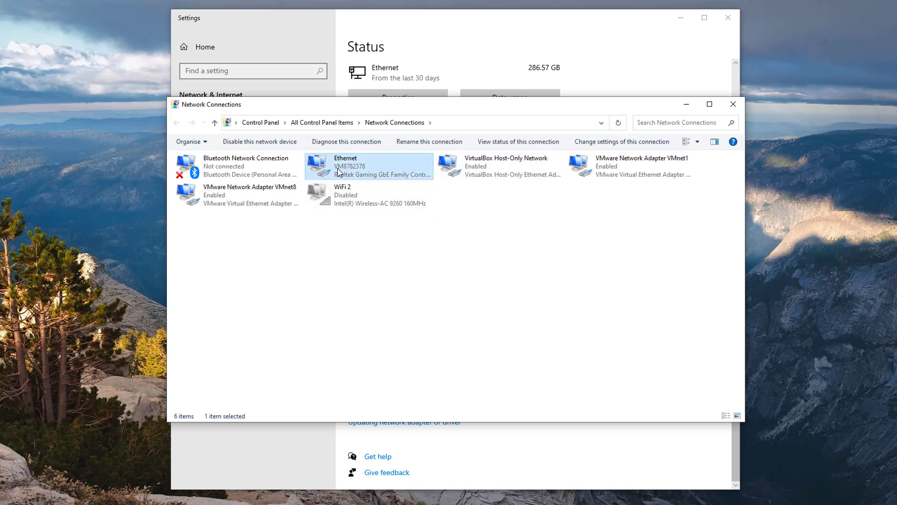
{"action": "right_click", "coordinate": [363, 169]}
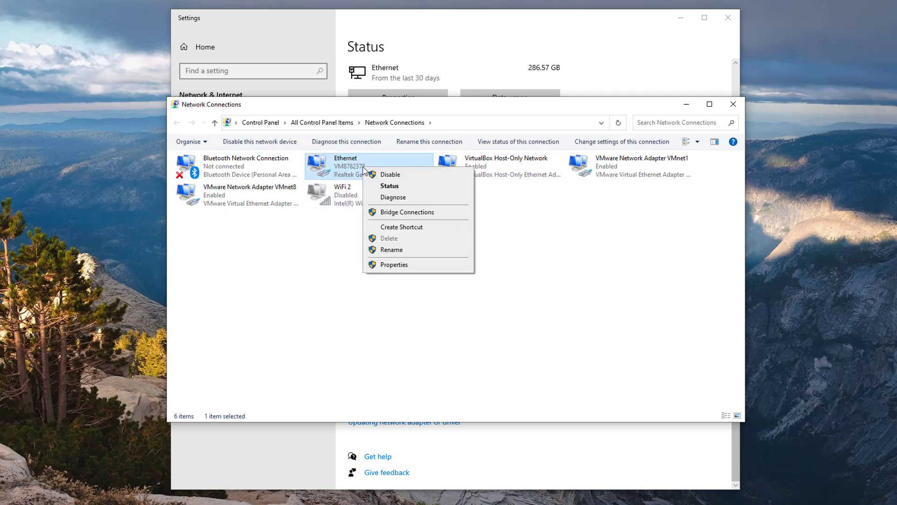
{"action": "left_click", "coordinate": [390, 267]}
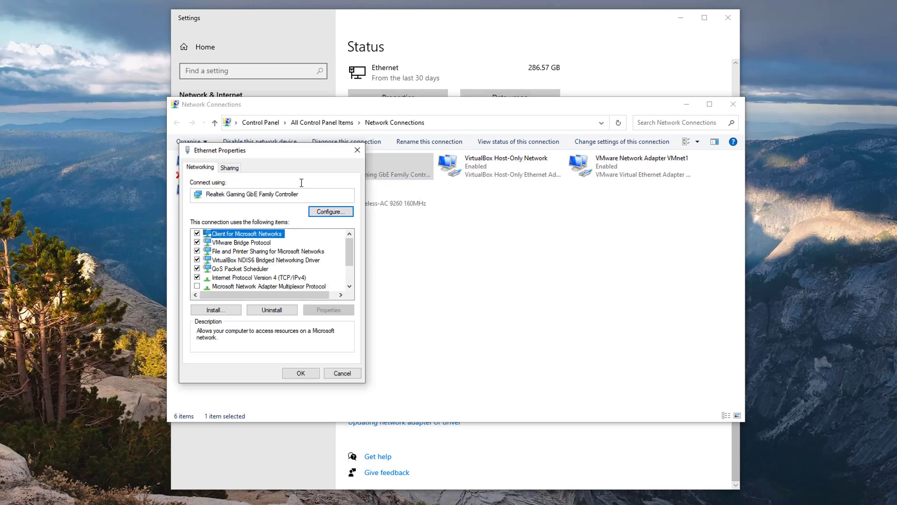
{"action": "left_click_drag", "start_coordinate": [286, 153], "coordinate": [405, 158]}
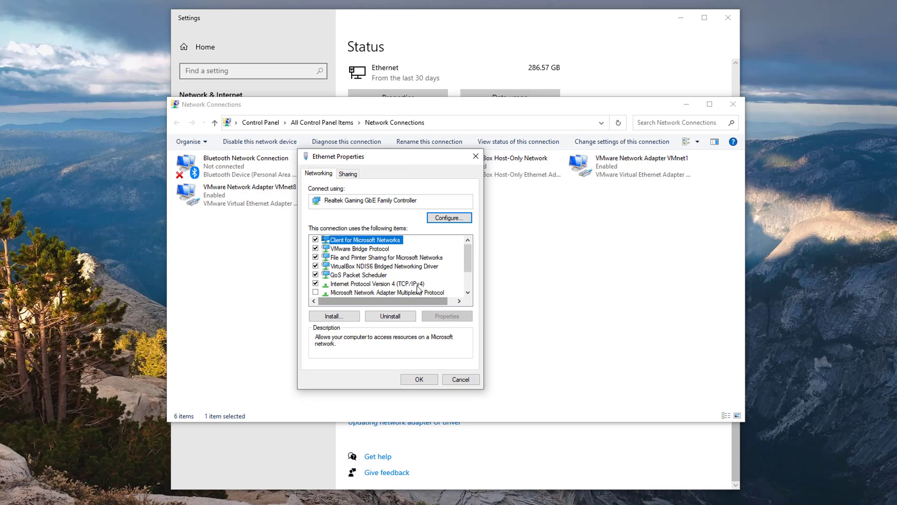
{"action": "left_click", "coordinate": [444, 219]}
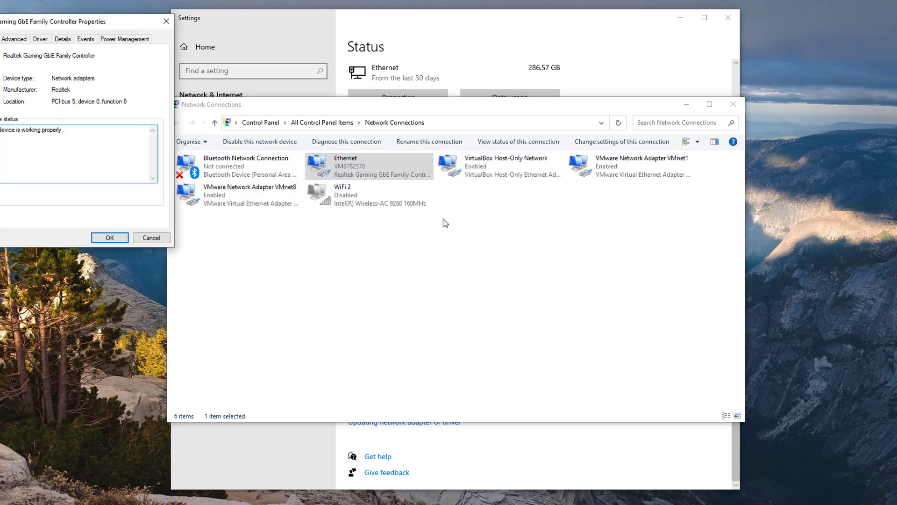
{"action": "left_click_drag", "start_coordinate": [99, 21], "coordinate": [455, 165]}
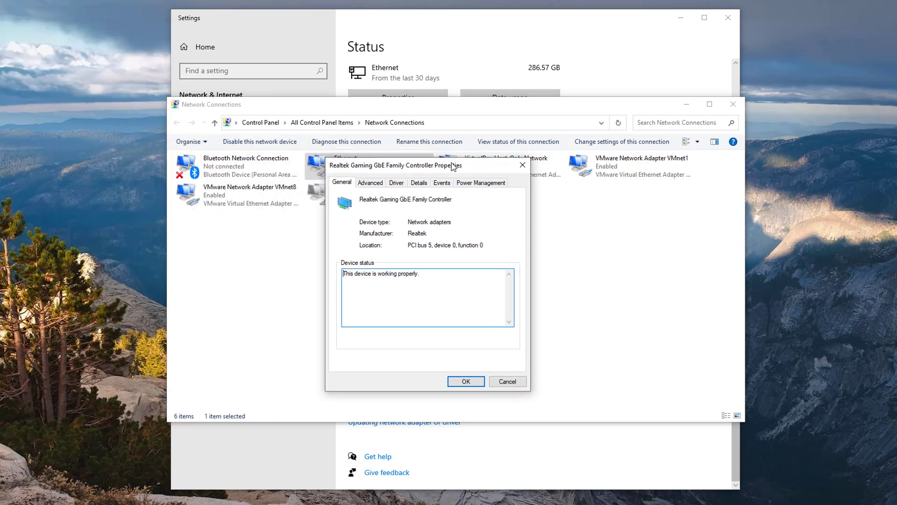
{"action": "left_click", "coordinate": [482, 186]}
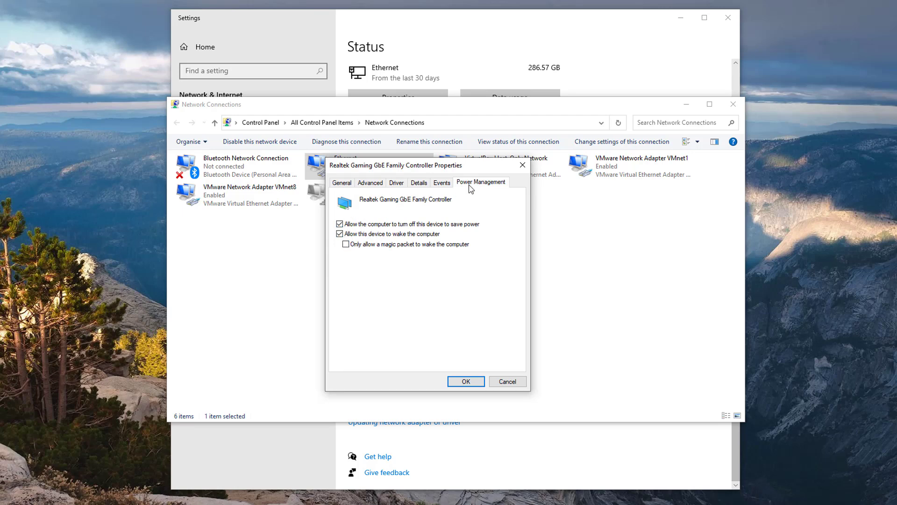
- Set the Realtek adapter's advanced property Wake on Magic Packet to Disabled
{"action": "left_click", "coordinate": [372, 186]}
{"action": "left_click_drag", "start_coordinate": [428, 245], "coordinate": [432, 291]}
{"action": "left_click", "coordinate": [369, 300]}
{"action": "left_click", "coordinate": [510, 234]}
{"action": "left_click", "coordinate": [485, 243]}
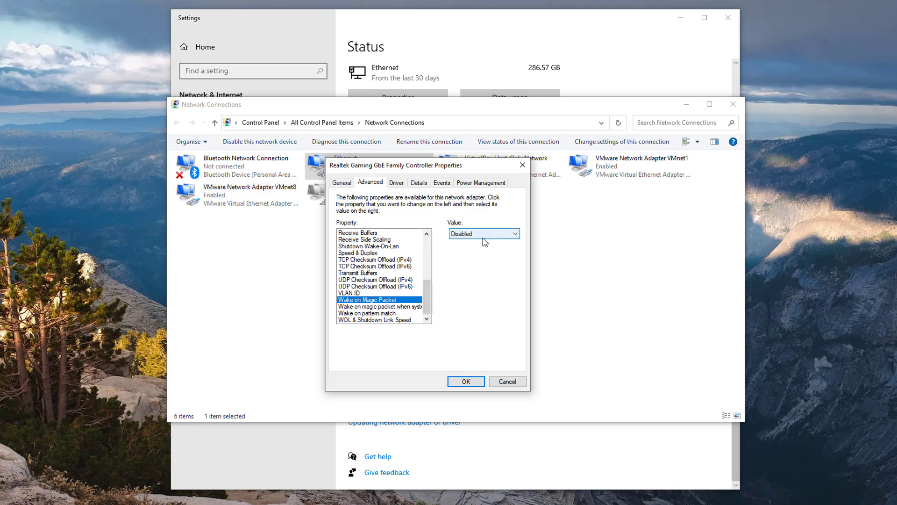
- Set the adapter's Wake on pattern match property to Disabled, accept the settings and close the network windows
{"action": "left_click", "coordinate": [400, 307]}
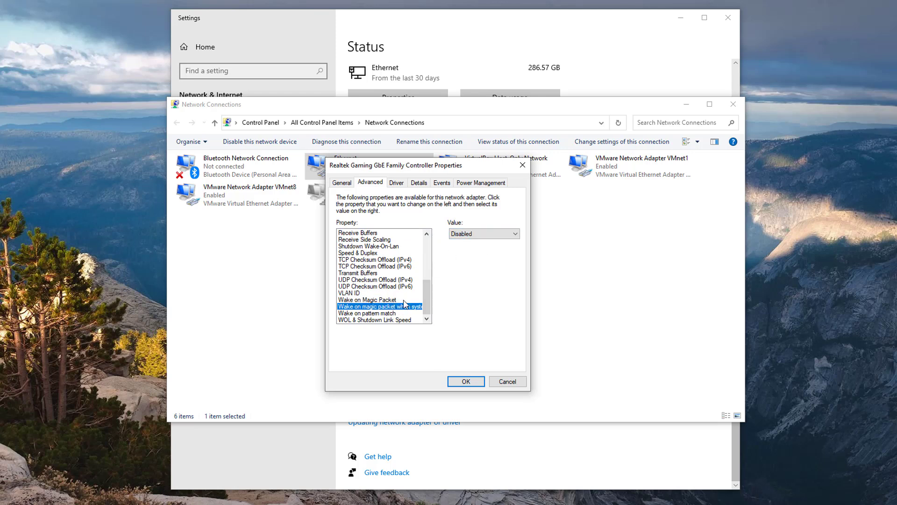
{"action": "left_click", "coordinate": [375, 314]}
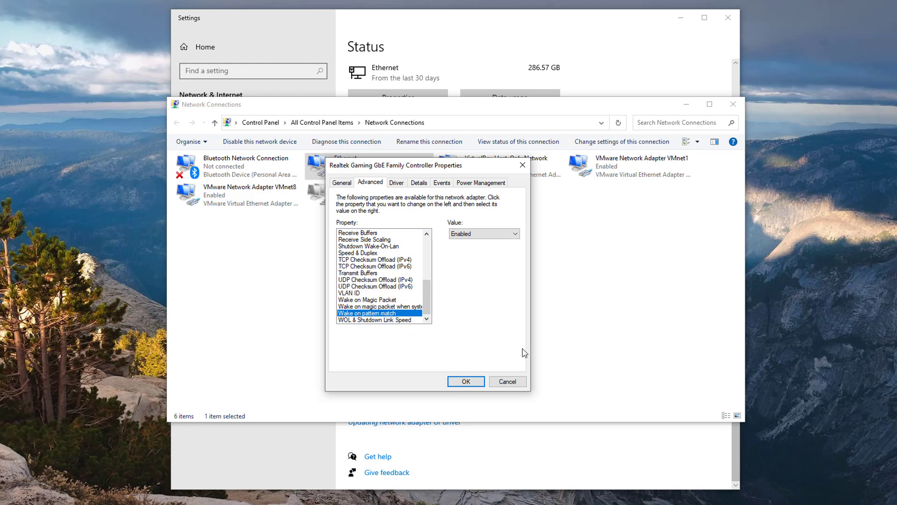
{"action": "left_click", "coordinate": [497, 236]}
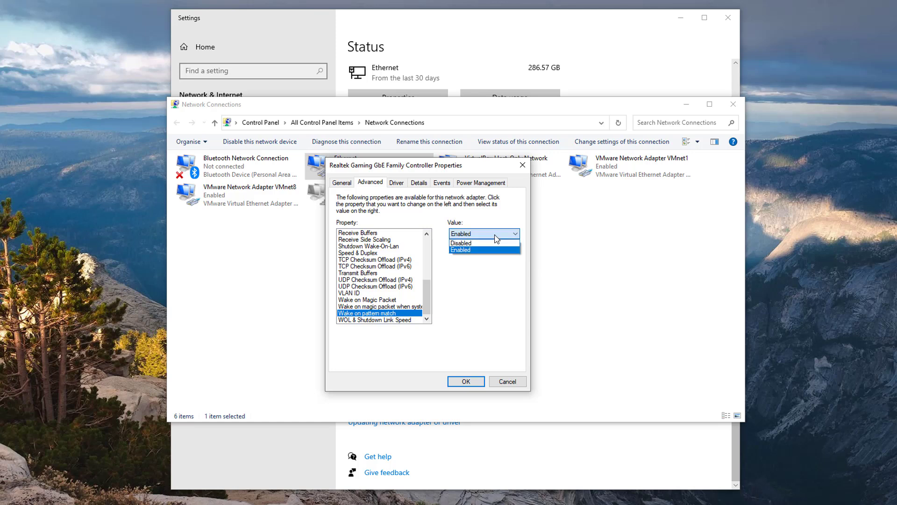
{"action": "left_click", "coordinate": [459, 242]}
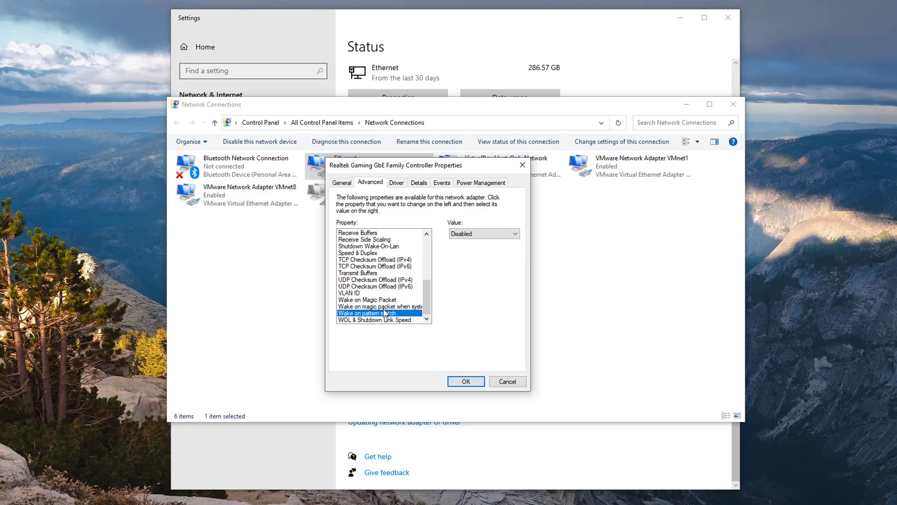
{"action": "left_click", "coordinate": [466, 380]}
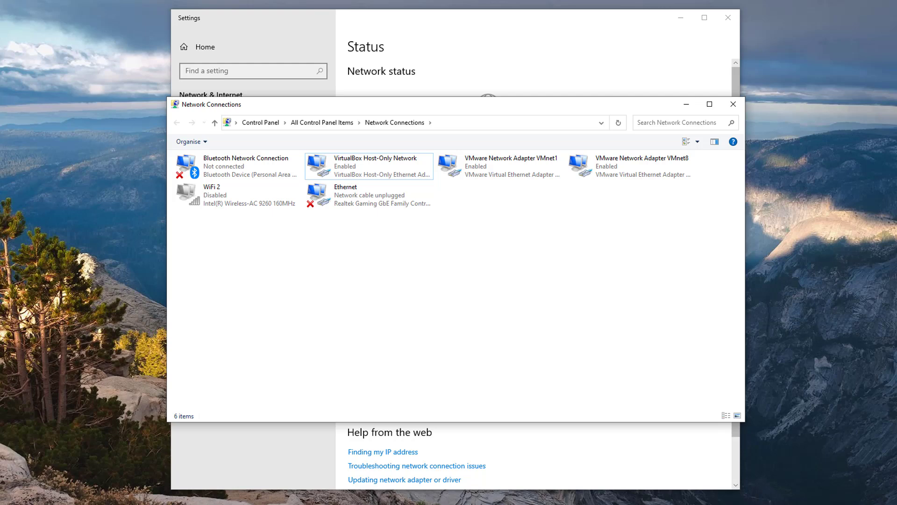
{"action": "left_click", "coordinate": [733, 104]}
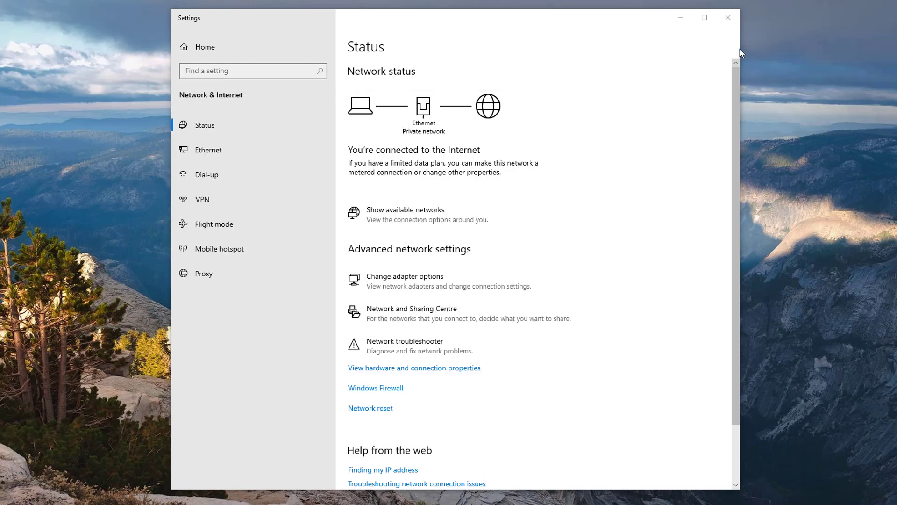
{"action": "left_click", "coordinate": [728, 19]}
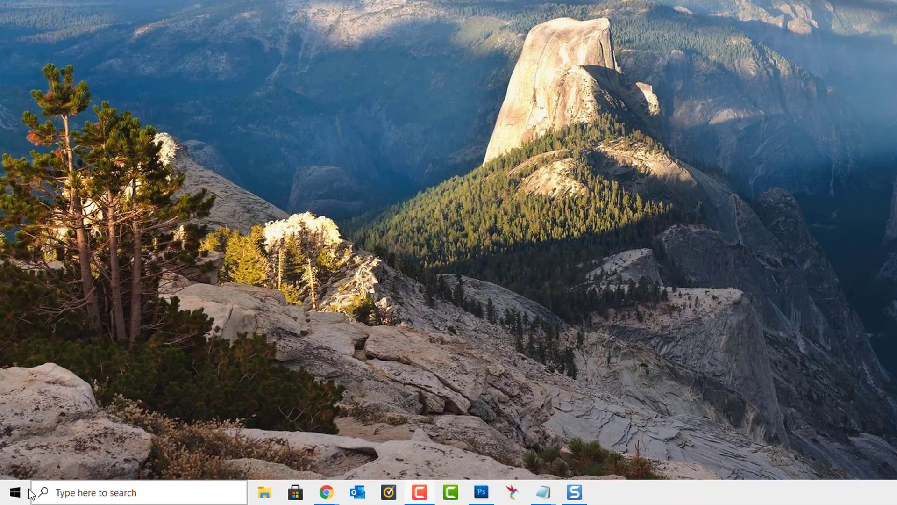
- Check the NVIDIA GeForce GTX 1660 SUPER under the display adaptors in Device Manager, and close Device Manager
{"action": "right_click", "coordinate": [30, 494]}
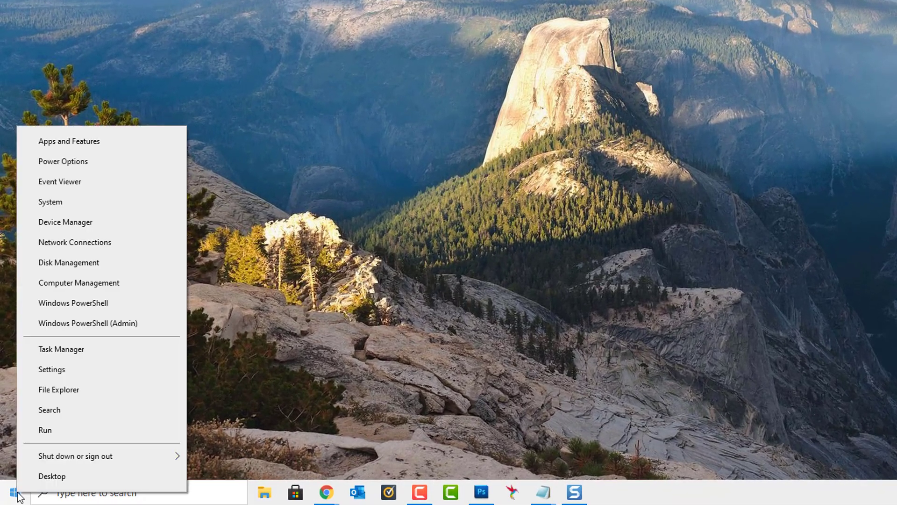
{"action": "left_click", "coordinate": [75, 222]}
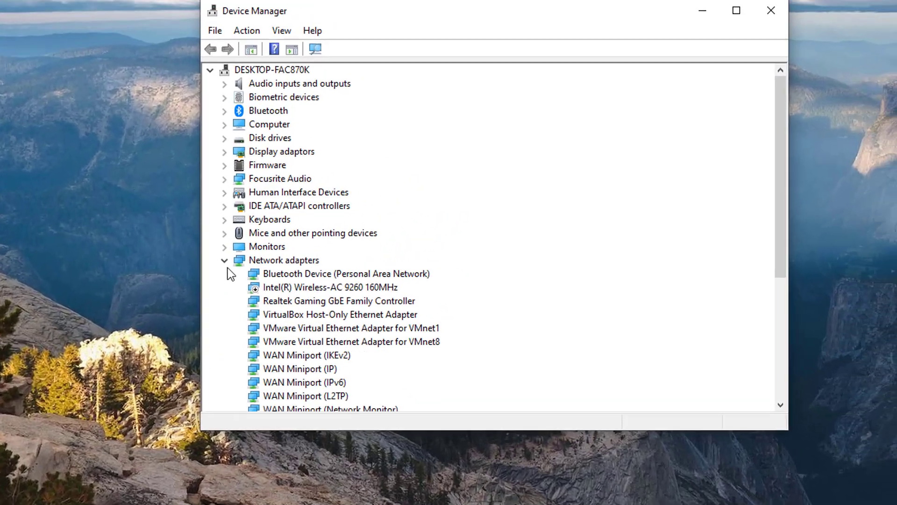
{"action": "left_click", "coordinate": [224, 260]}
{"action": "left_click", "coordinate": [224, 151]}
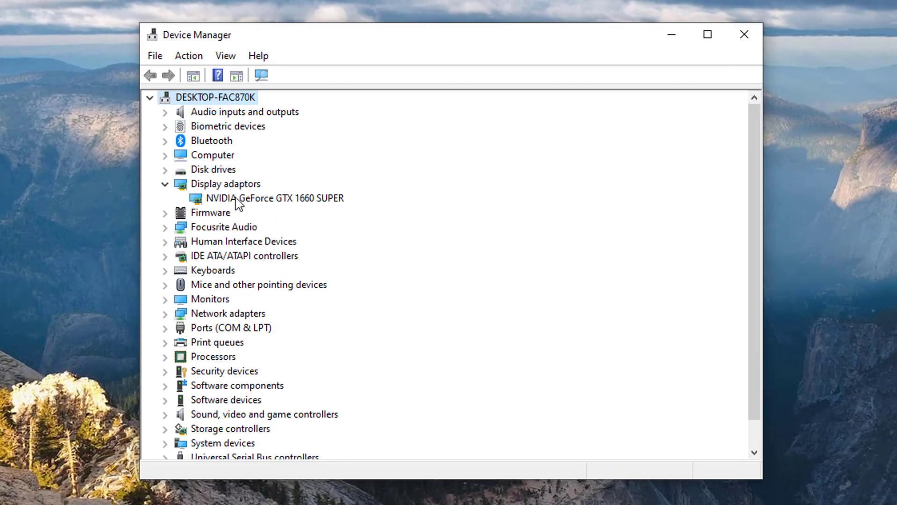
{"action": "left_click", "coordinate": [242, 200]}
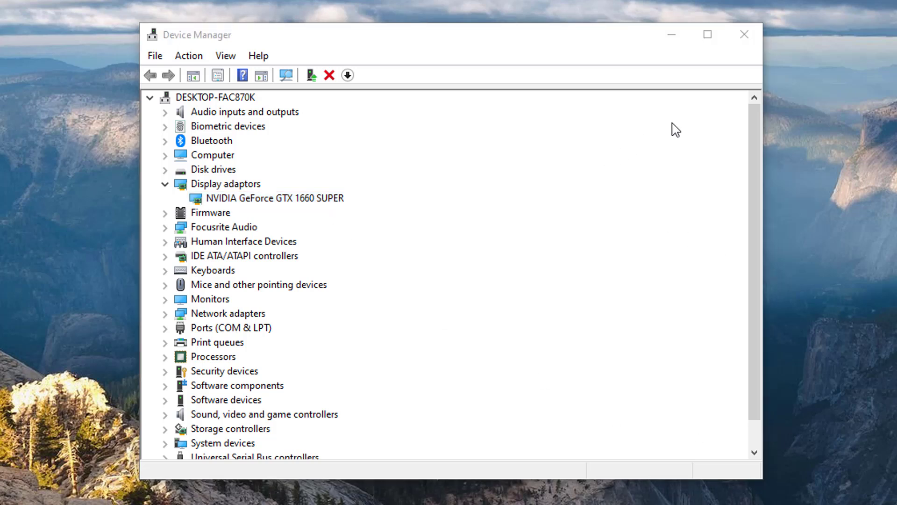
{"action": "left_click", "coordinate": [747, 39]}
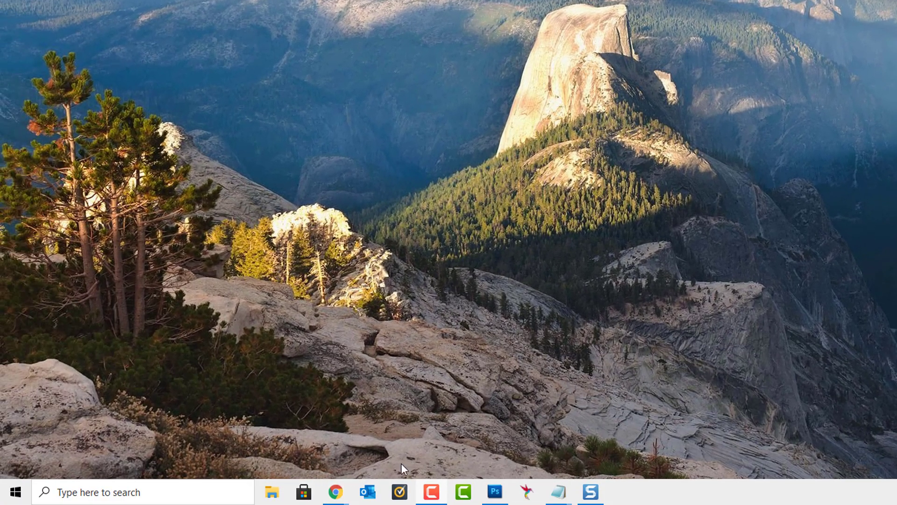
- Search Windows for Control Panel and open its Programs and Features page
{"action": "left_click", "coordinate": [237, 492]}
{"action": "type", "text": "control"}
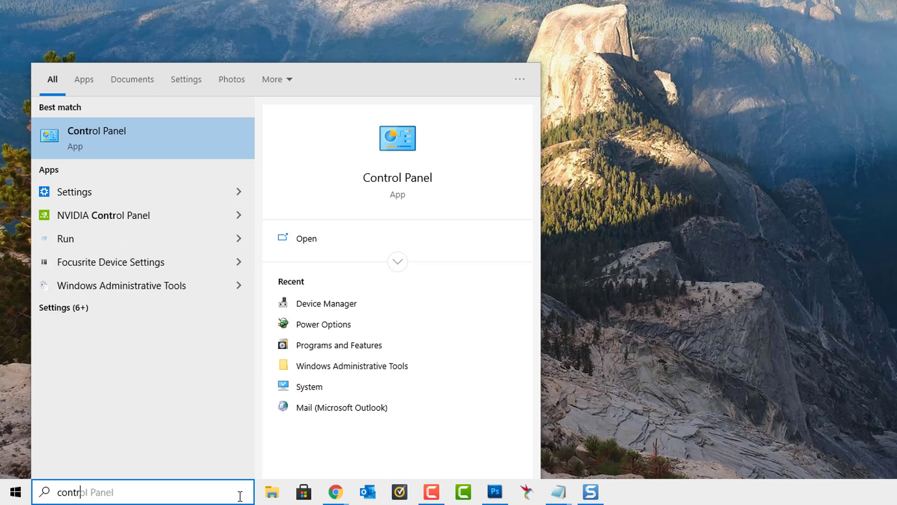
{"action": "left_click", "coordinate": [133, 141]}
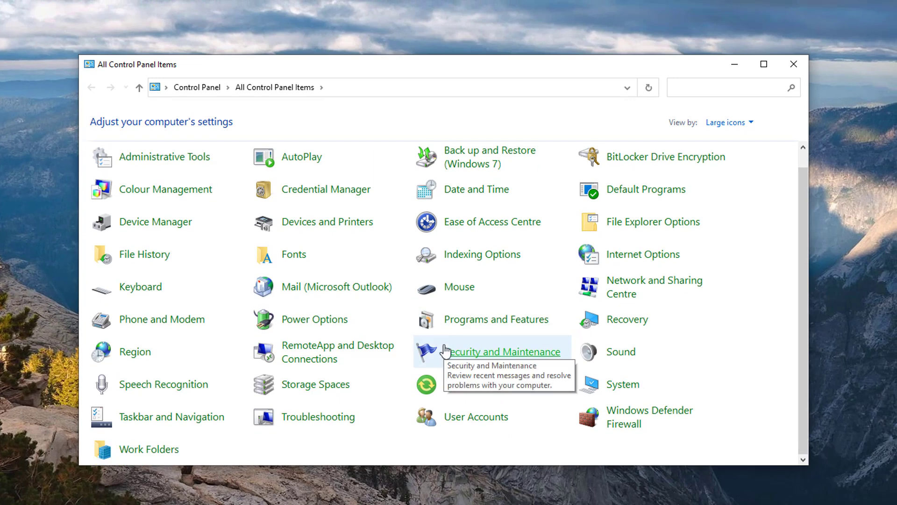
{"action": "left_click", "coordinate": [513, 326]}
- Look through the installed programs for the NVIDIA graphics driver and its companion entries, and close the window
{"action": "scroll", "coordinate": [326, 324], "scroll_direction": "down", "scroll_amount": 3}
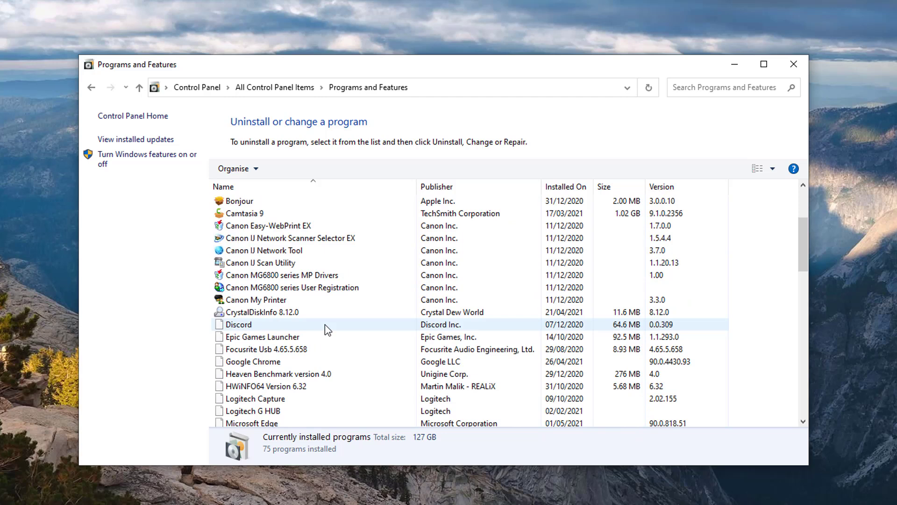
{"action": "scroll", "coordinate": [324, 324], "scroll_direction": "down", "scroll_amount": 2}
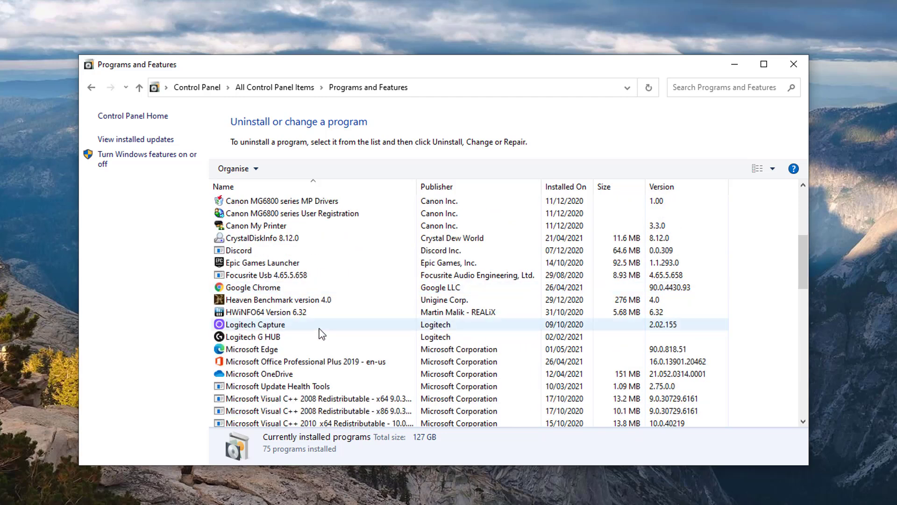
{"action": "scroll", "coordinate": [319, 328], "scroll_direction": "down", "scroll_amount": 3}
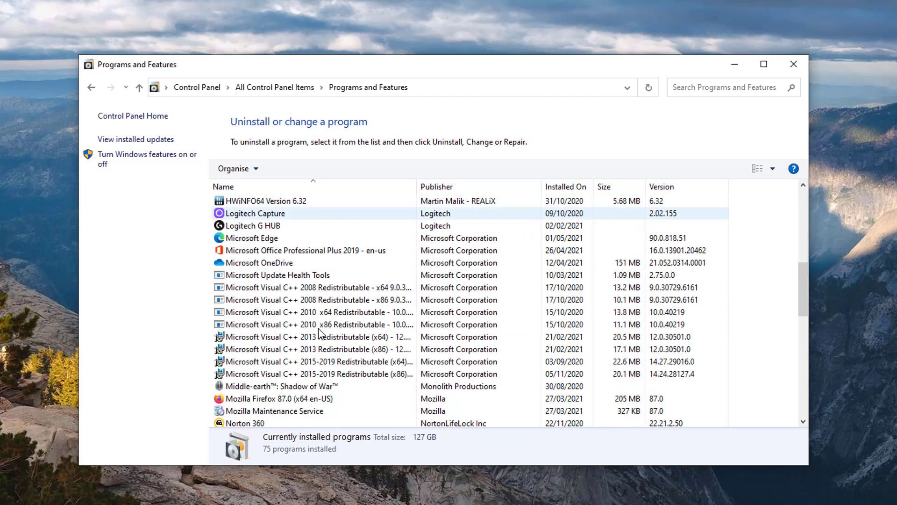
{"action": "scroll", "coordinate": [313, 330], "scroll_direction": "up", "scroll_amount": 8}
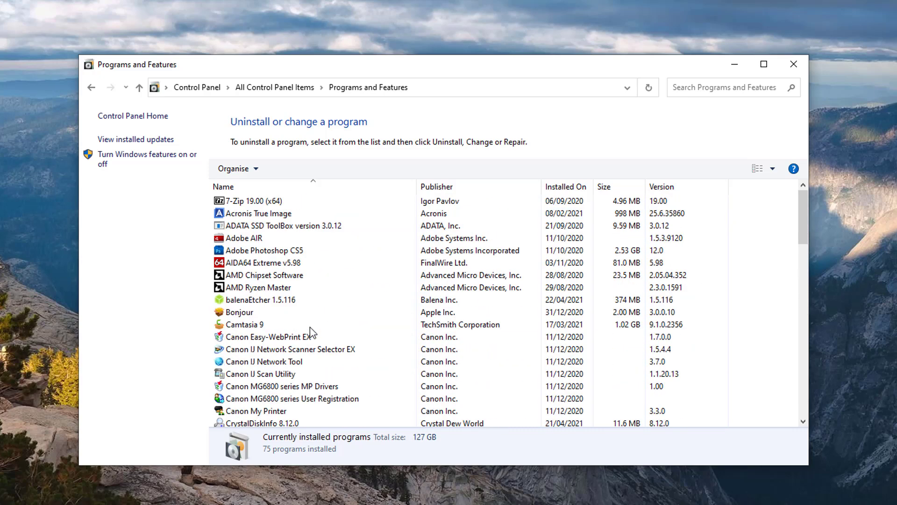
{"action": "scroll", "coordinate": [310, 327], "scroll_direction": "down", "scroll_amount": 15}
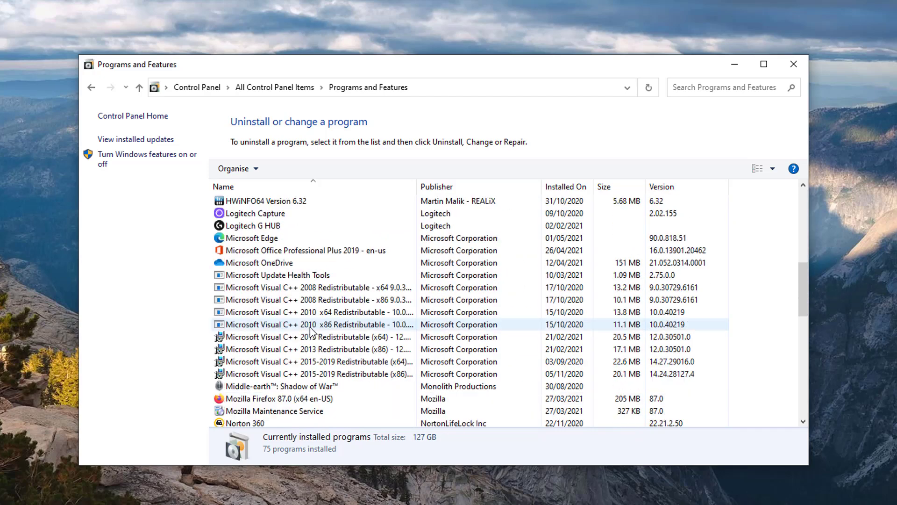
{"action": "scroll", "coordinate": [310, 327], "scroll_direction": "up", "scroll_amount": 1}
{"action": "left_click", "coordinate": [264, 225]}
{"action": "left_click", "coordinate": [265, 238]}
{"action": "left_click", "coordinate": [264, 250]}
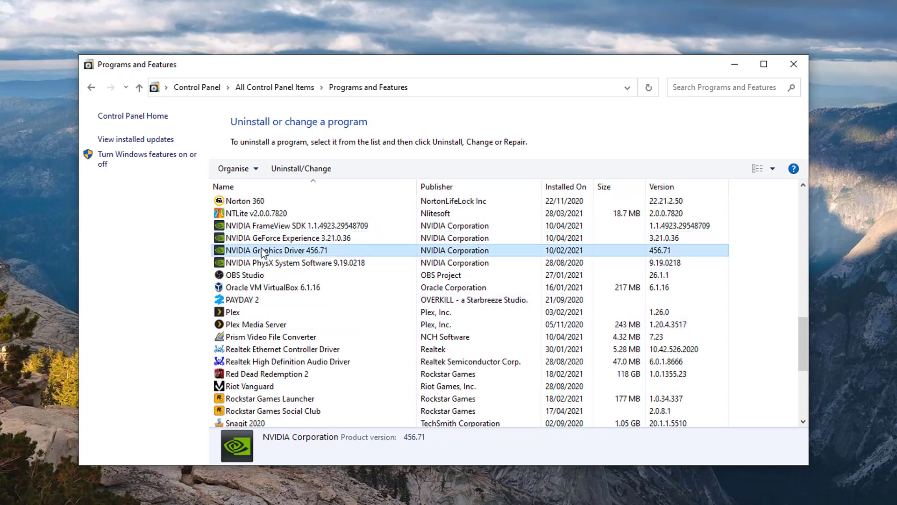
{"action": "left_click", "coordinate": [265, 263]}
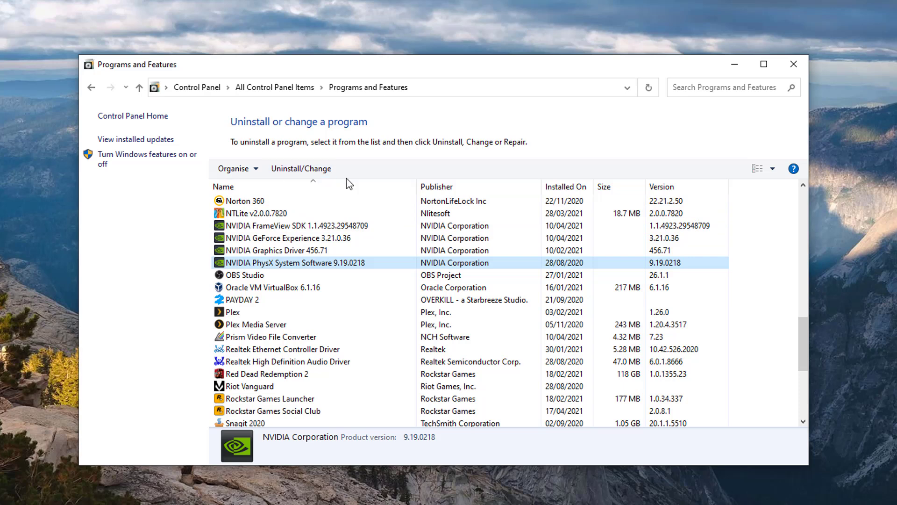
{"action": "left_click", "coordinate": [793, 65]}
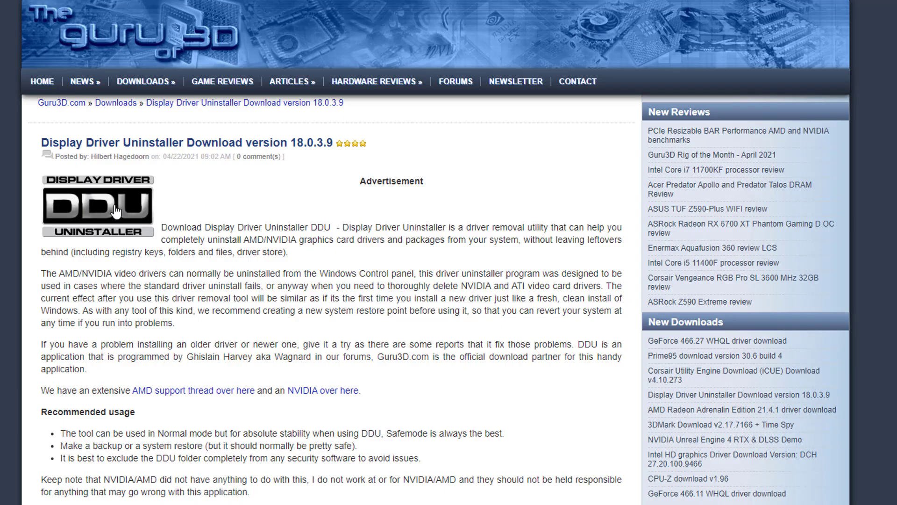
- In the browser, look through Guru3D's Display Driver Uninstaller download page and visit the NVIDIA and AMD websites
{"action": "scroll", "coordinate": [169, 306], "scroll_direction": "down", "scroll_amount": 10}
{"action": "scroll", "coordinate": [169, 311], "scroll_direction": "down", "scroll_amount": 4}
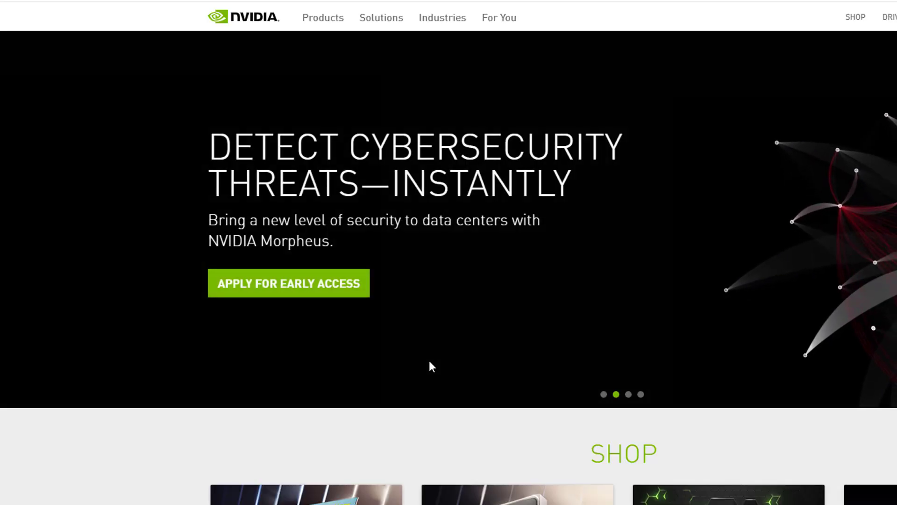
{"action": "left_click", "coordinate": [355, 13]}
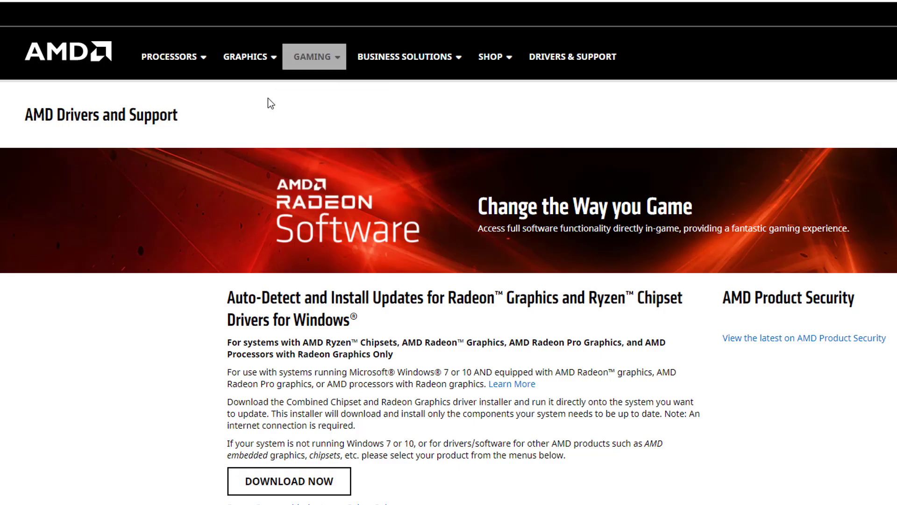